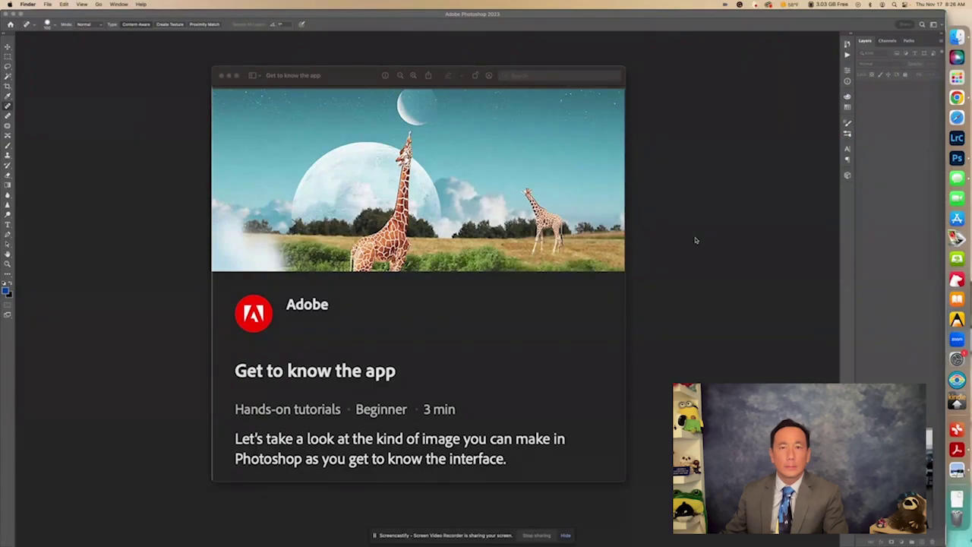
Close the 'Get to know the app' tutorial picture in Preview to reveal Photoshop's Home screen.
{"action": "left_click", "coordinate": [345, 79]}
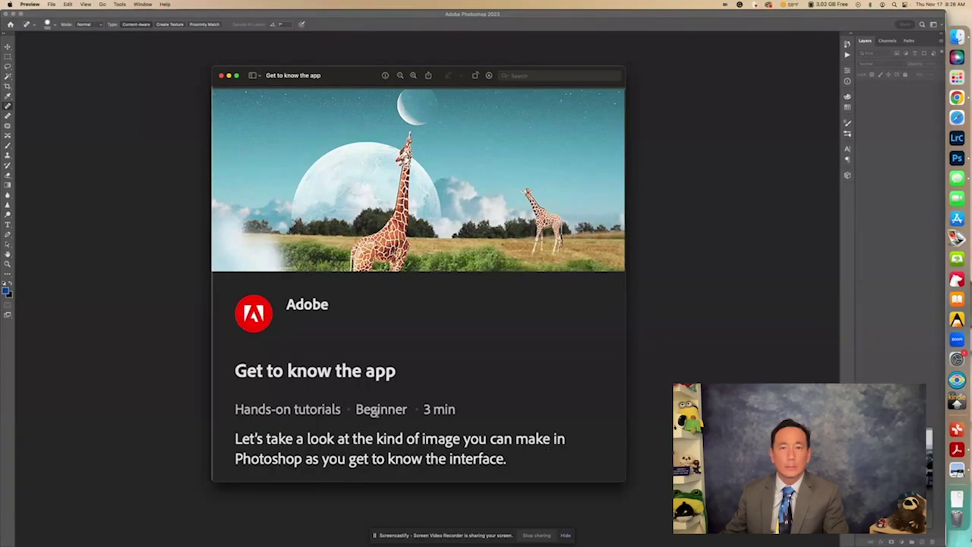
{"action": "left_click", "coordinate": [221, 76]}
From Home, filter tutorials to All categories and Beginner, then start Orientation > Get to know the app.
{"action": "left_click", "coordinate": [9, 25]}
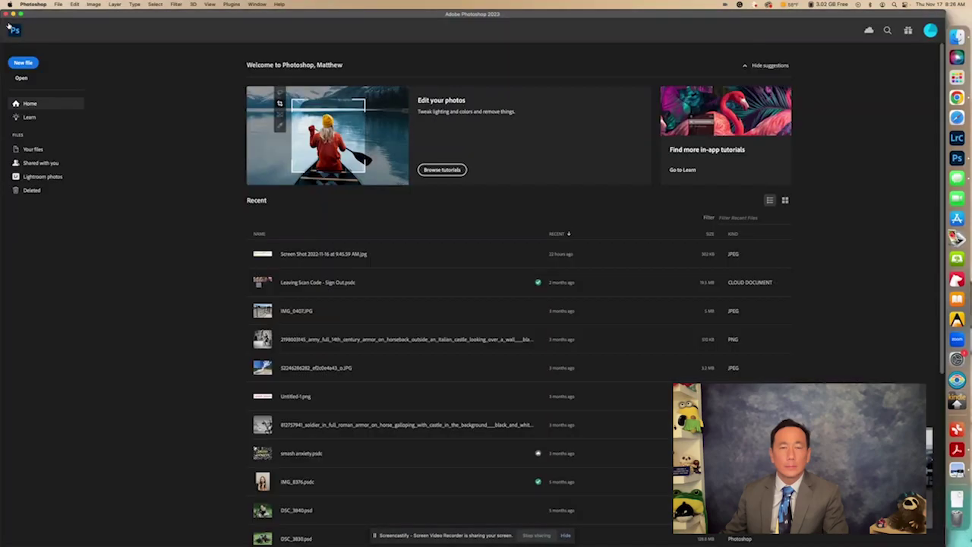
{"action": "left_click", "coordinate": [445, 170]}
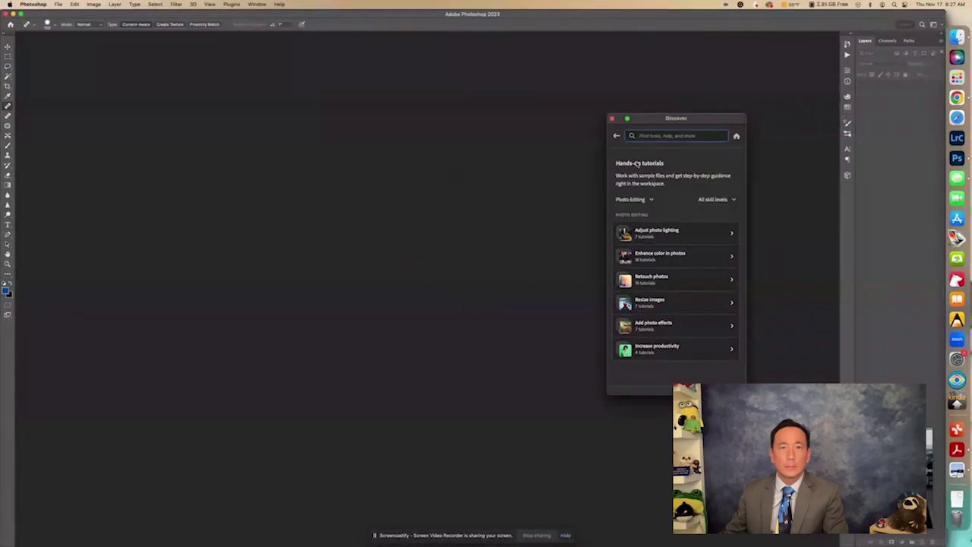
{"action": "left_click", "coordinate": [636, 200]}
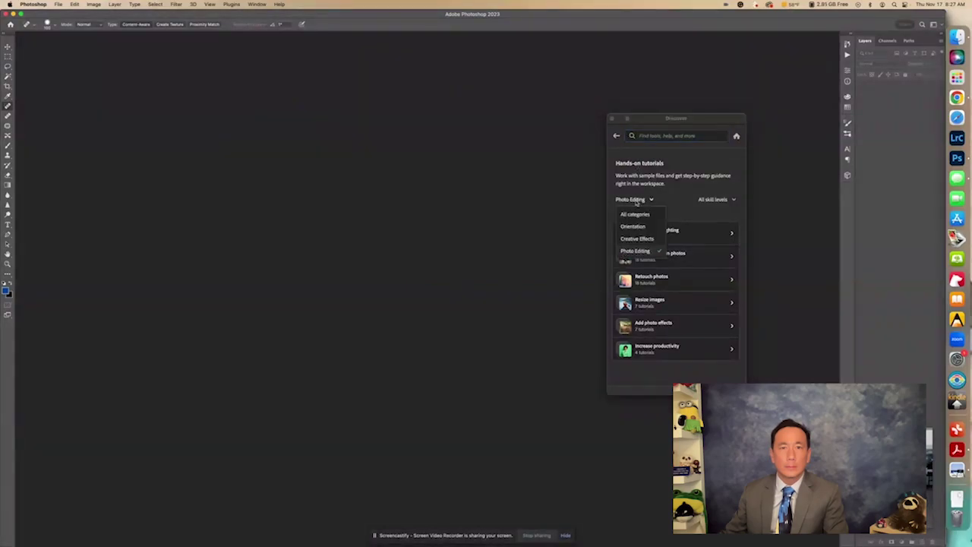
{"action": "left_click", "coordinate": [635, 215]}
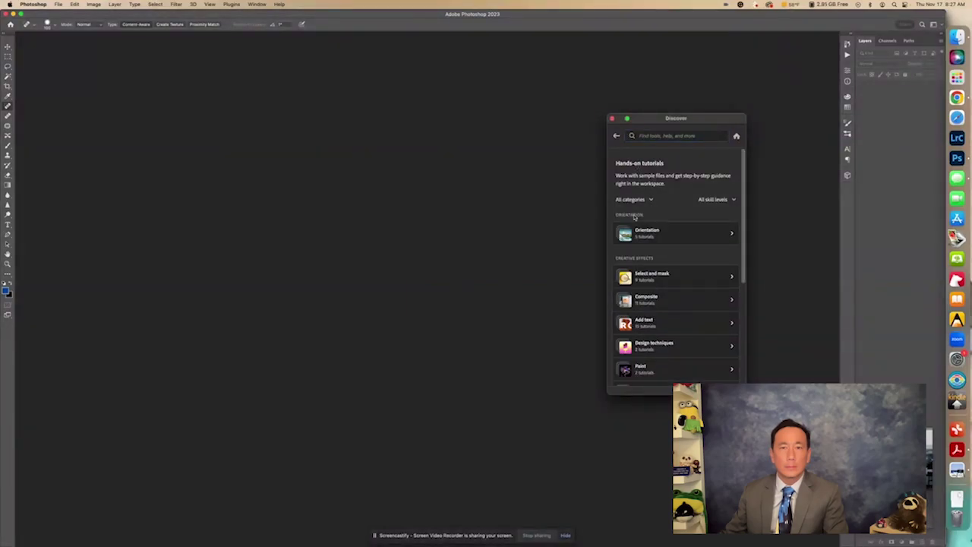
{"action": "left_click", "coordinate": [719, 201]}
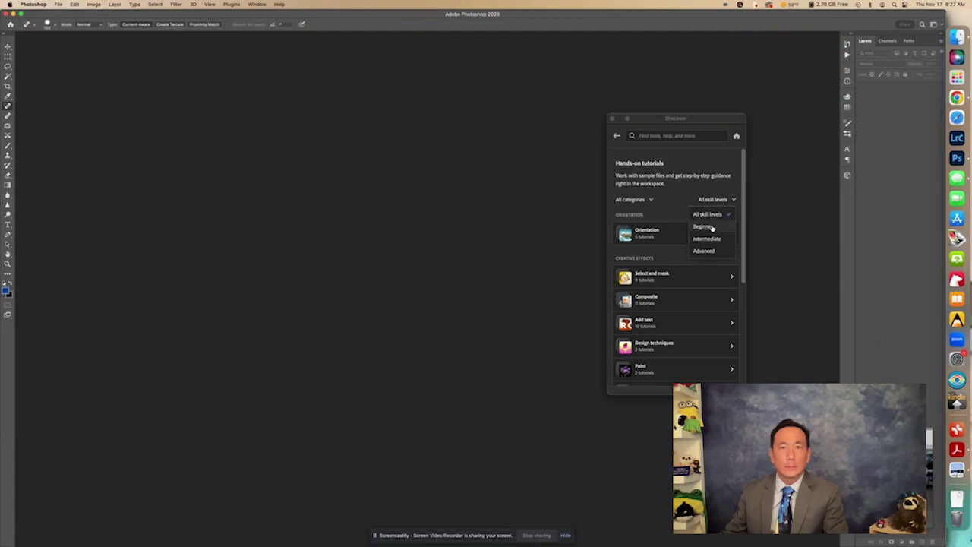
{"action": "left_click", "coordinate": [711, 228]}
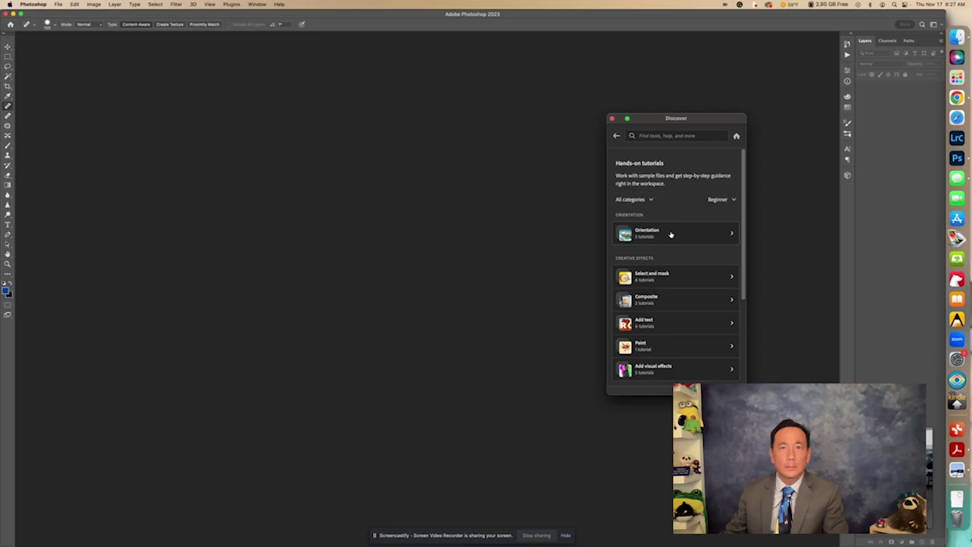
{"action": "left_click", "coordinate": [671, 235]}
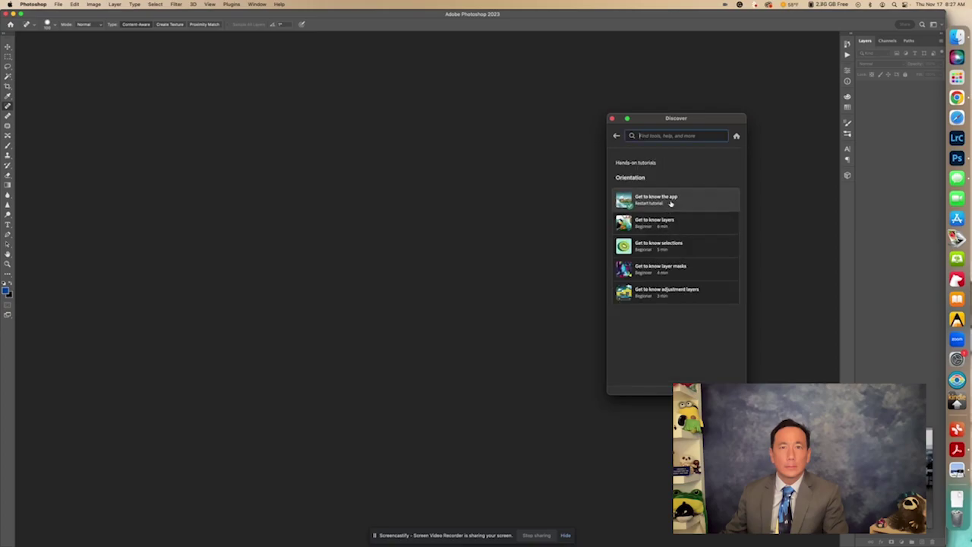
{"action": "left_click", "coordinate": [671, 204]}
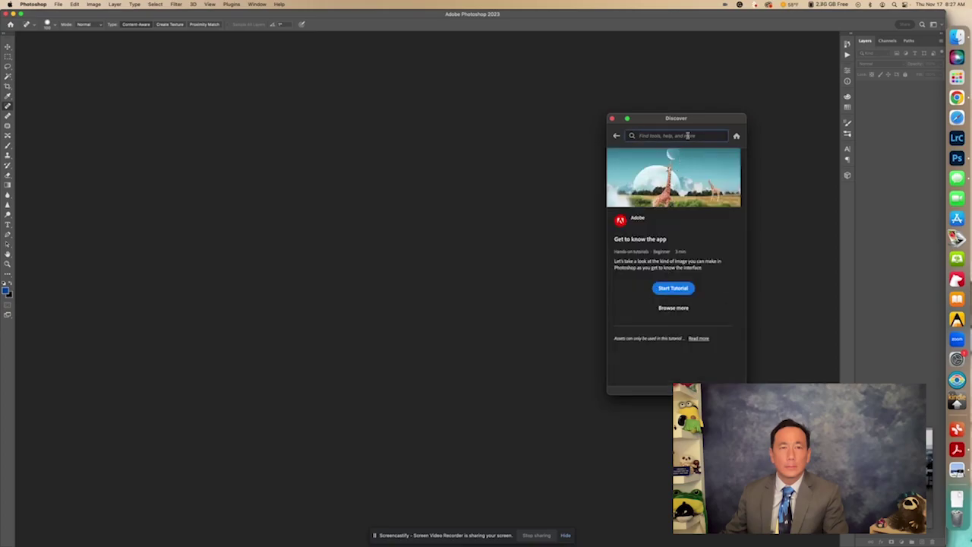
{"action": "left_click", "coordinate": [673, 288]}
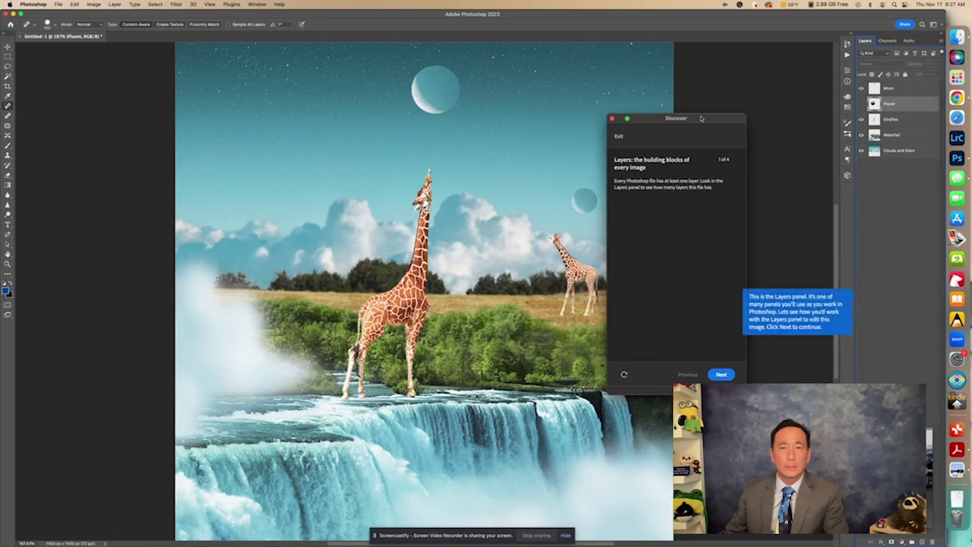
{"action": "left_click_drag", "start_coordinate": [701, 118], "coordinate": [706, 119]}
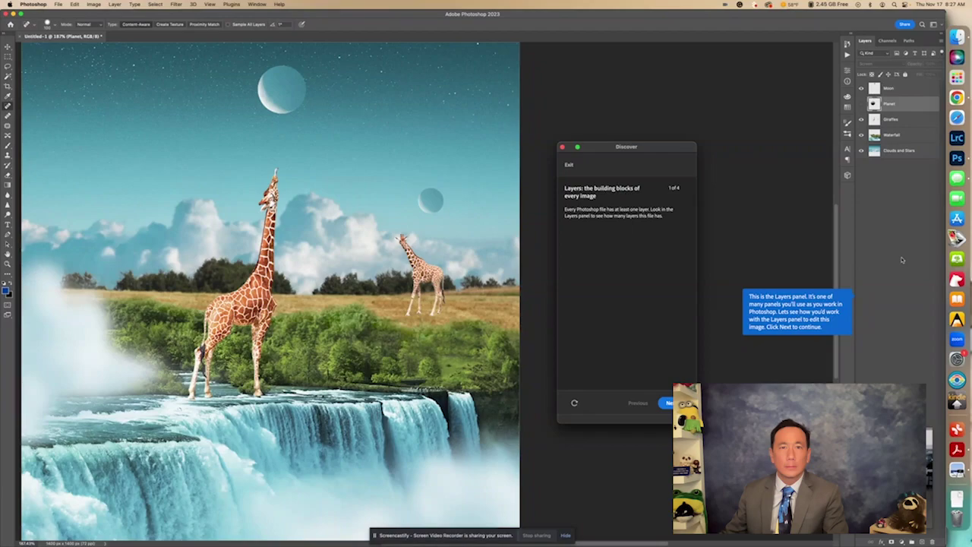
{"action": "left_click", "coordinate": [256, 3]}
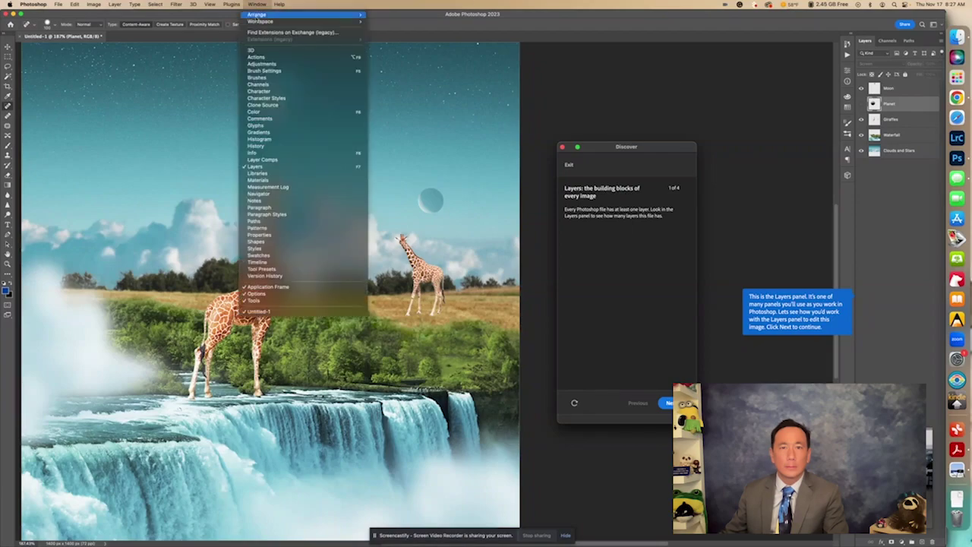
{"action": "mouse_move", "coordinate": [327, 22]}
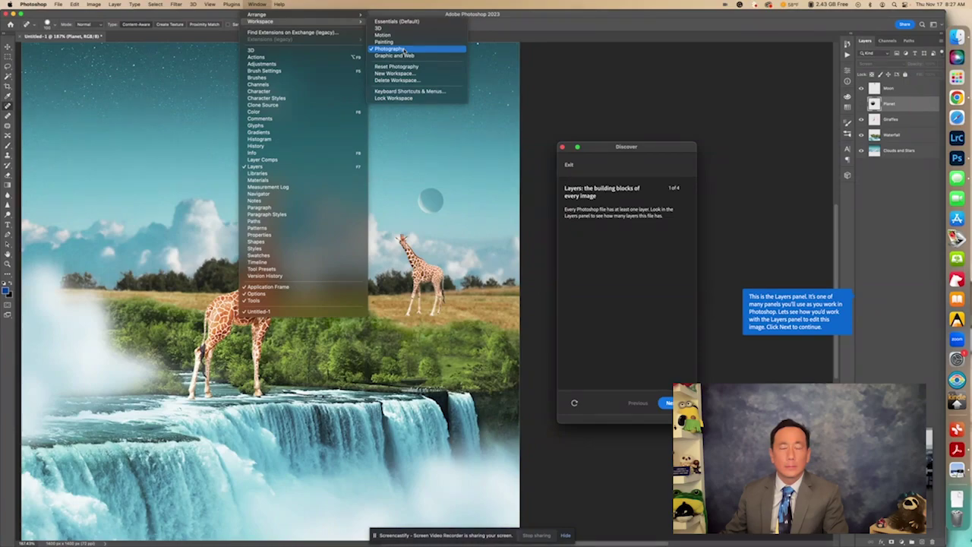
{"action": "left_click", "coordinate": [526, 19]}
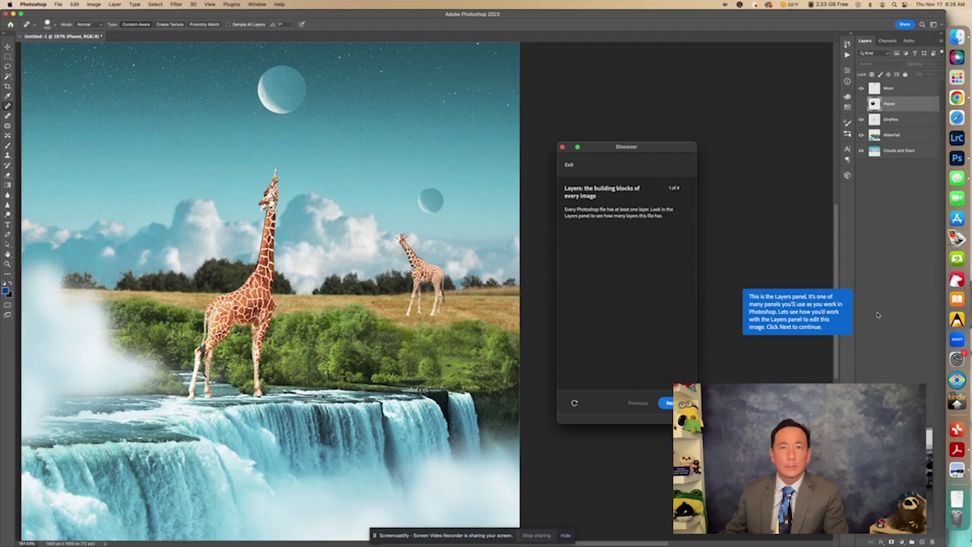
Advance the tutorial and turn on the Planet layer's visibility so the sphere shows in the sky.
{"action": "left_click", "coordinate": [669, 403]}
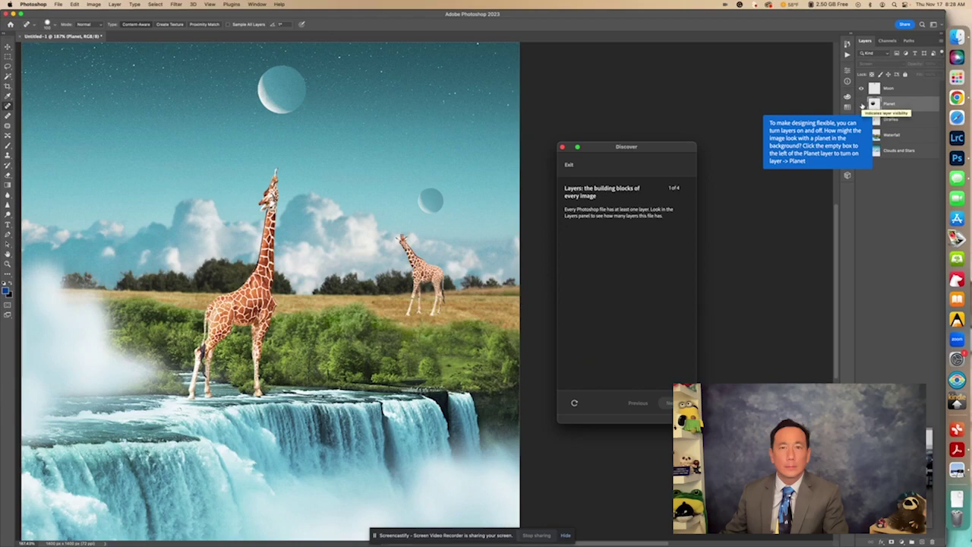
{"action": "left_click", "coordinate": [862, 104]}
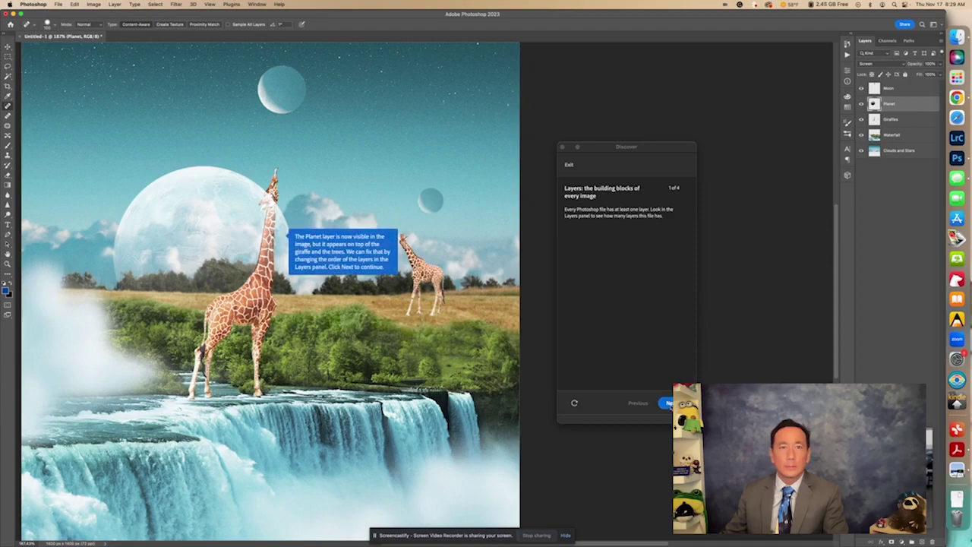
Drag the Planet layer below Waterfall so the sphere sits behind the giraffe and trees, then continue.
{"action": "left_click", "coordinate": [670, 404]}
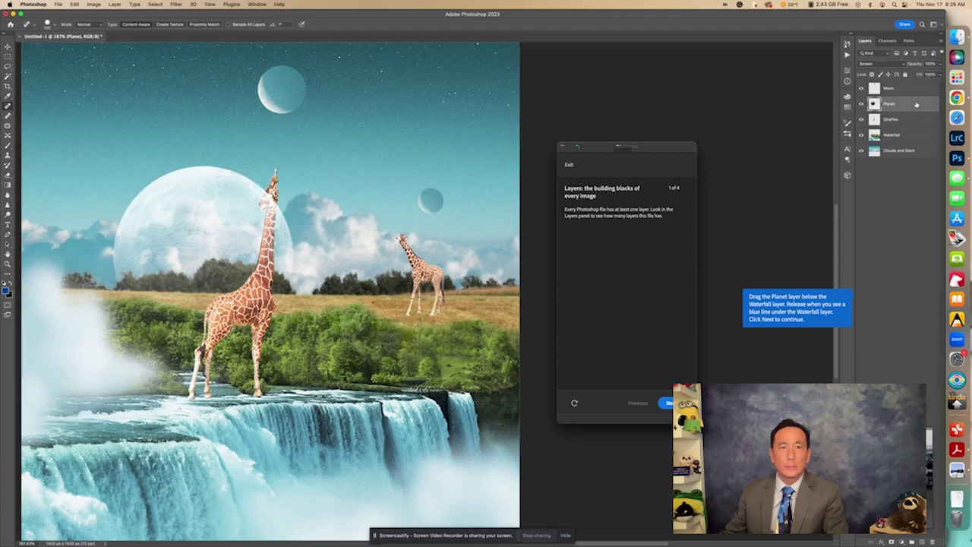
{"action": "left_click_drag", "start_coordinate": [916, 105], "coordinate": [916, 141]}
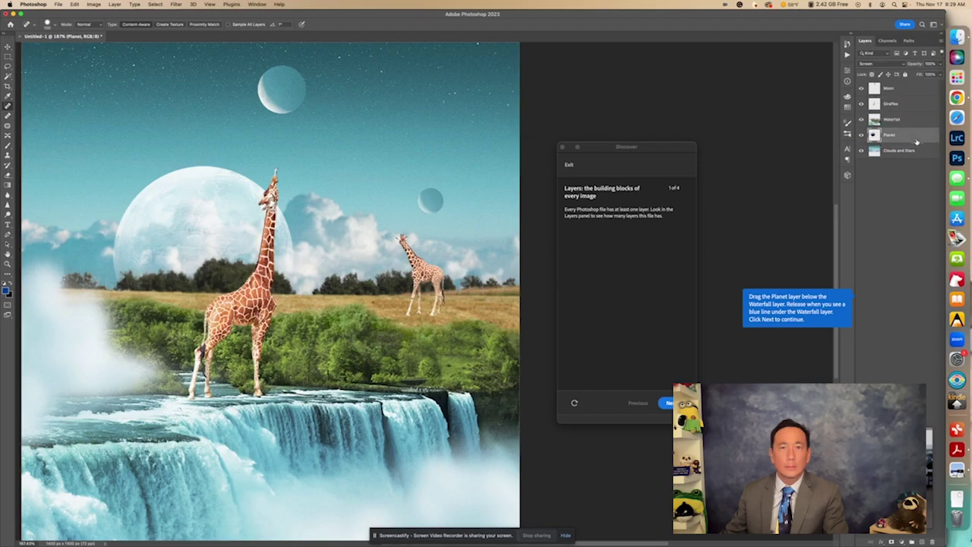
{"action": "left_click", "coordinate": [905, 92]}
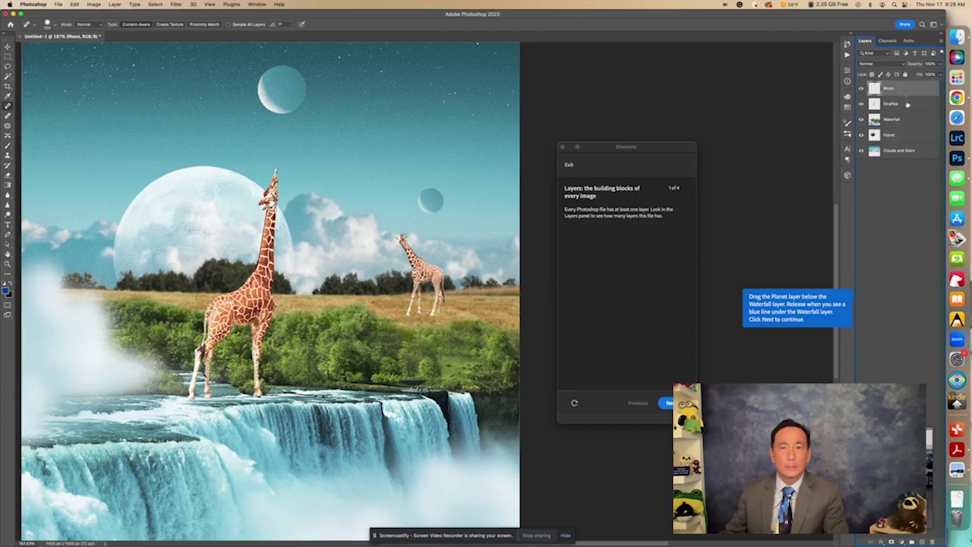
{"action": "left_click", "coordinate": [907, 105]}
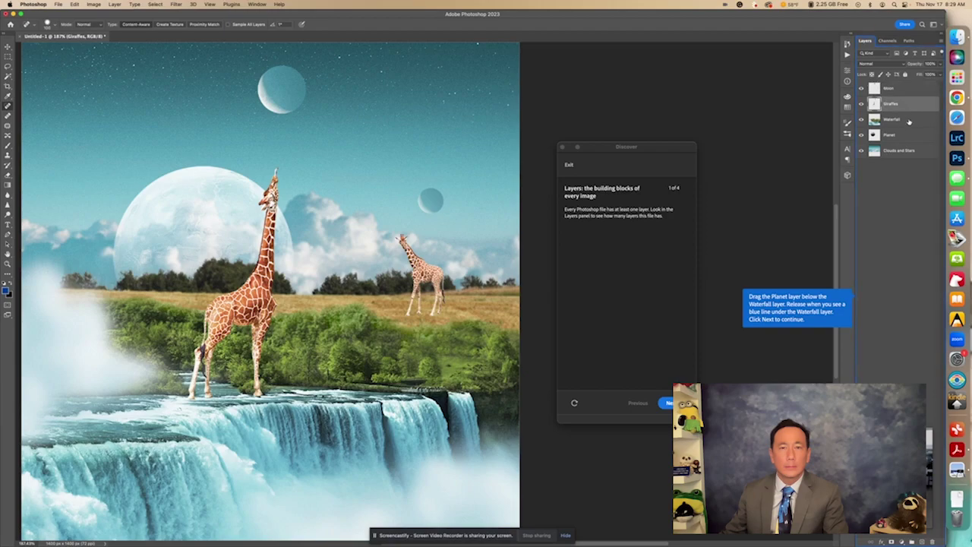
{"action": "left_click", "coordinate": [910, 121]}
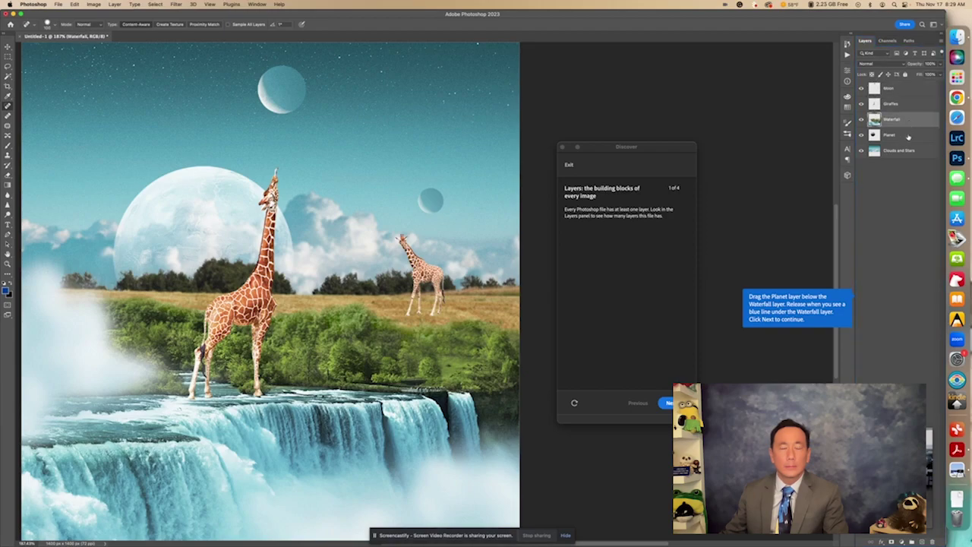
{"action": "left_click", "coordinate": [909, 136]}
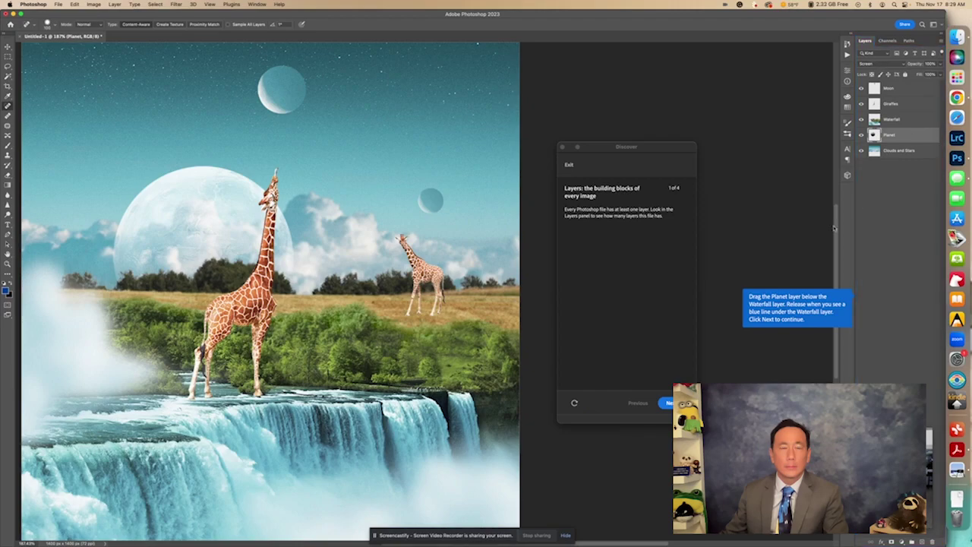
{"action": "left_click", "coordinate": [668, 403]}
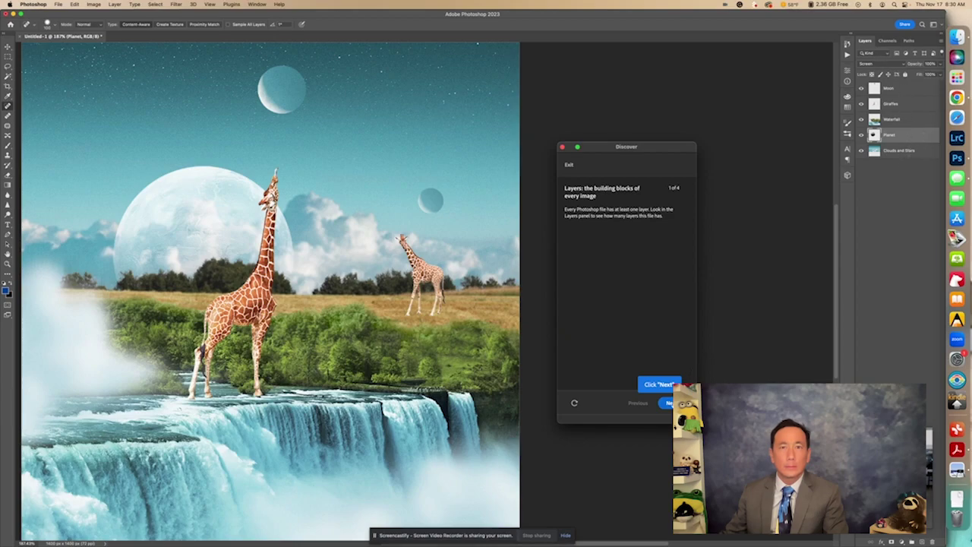
Reach tutorial step 2 of 4, select the Move Tool and the Moon layer.
{"action": "left_click", "coordinate": [667, 403]}
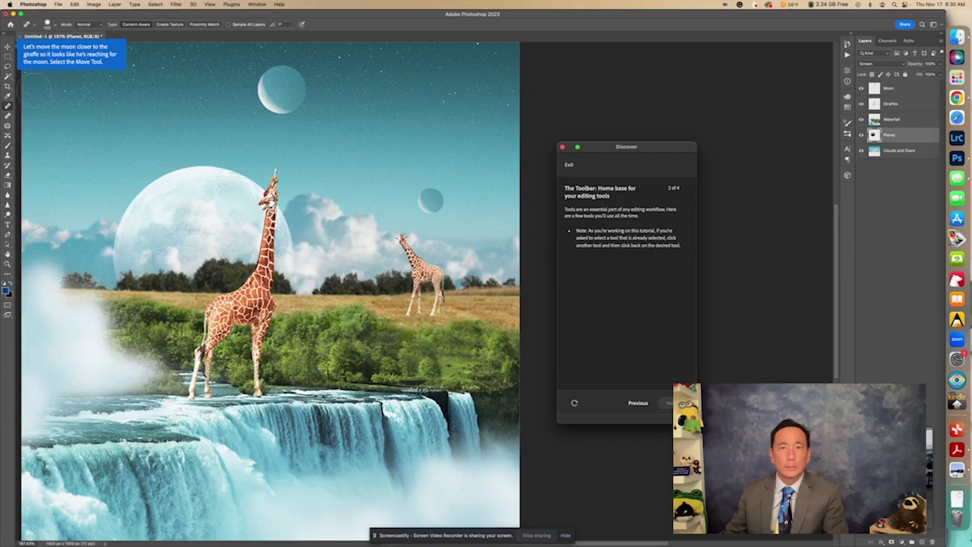
{"action": "left_click", "coordinate": [8, 46]}
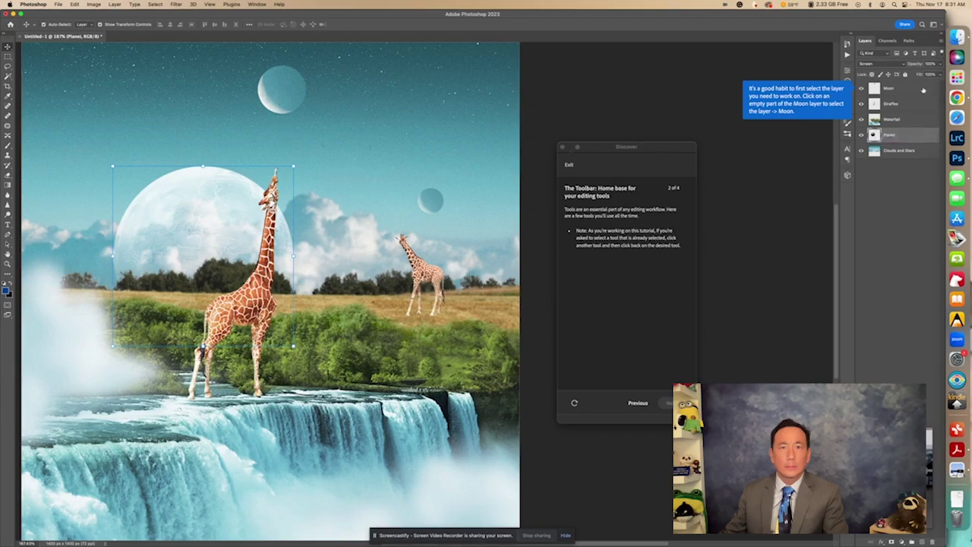
{"action": "left_click", "coordinate": [924, 90]}
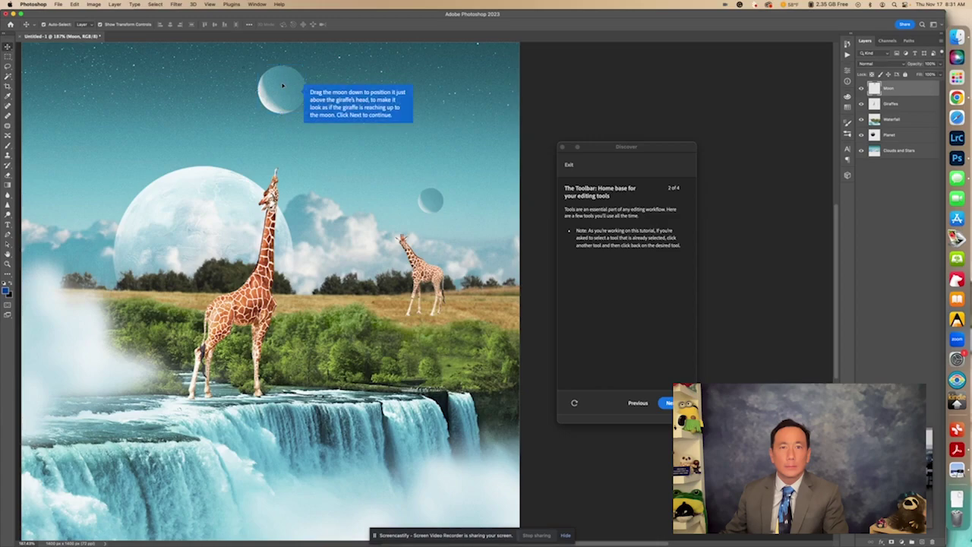
Drag the moon down onto the giraffe's head and advance to step 3 of 4.
{"action": "left_click_drag", "start_coordinate": [281, 85], "coordinate": [278, 135]}
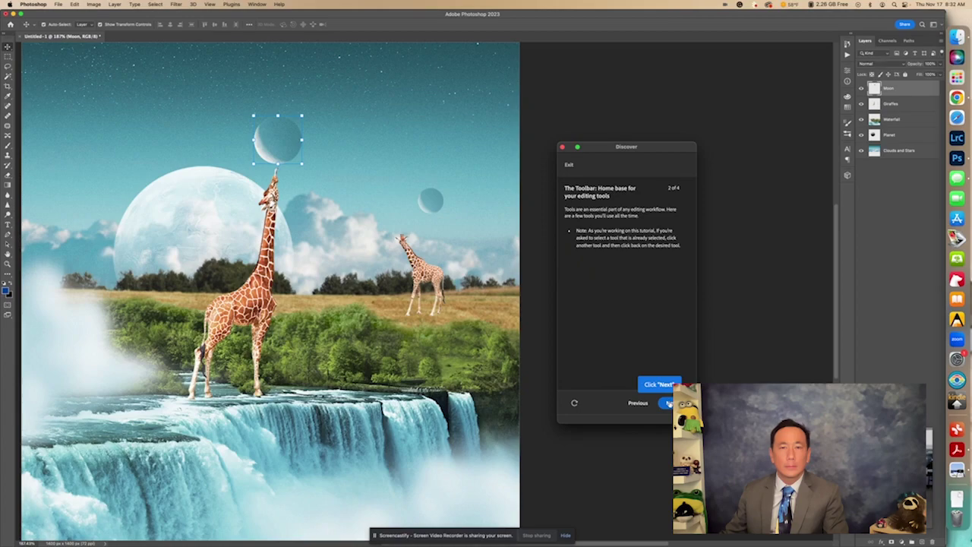
{"action": "left_click", "coordinate": [668, 404]}
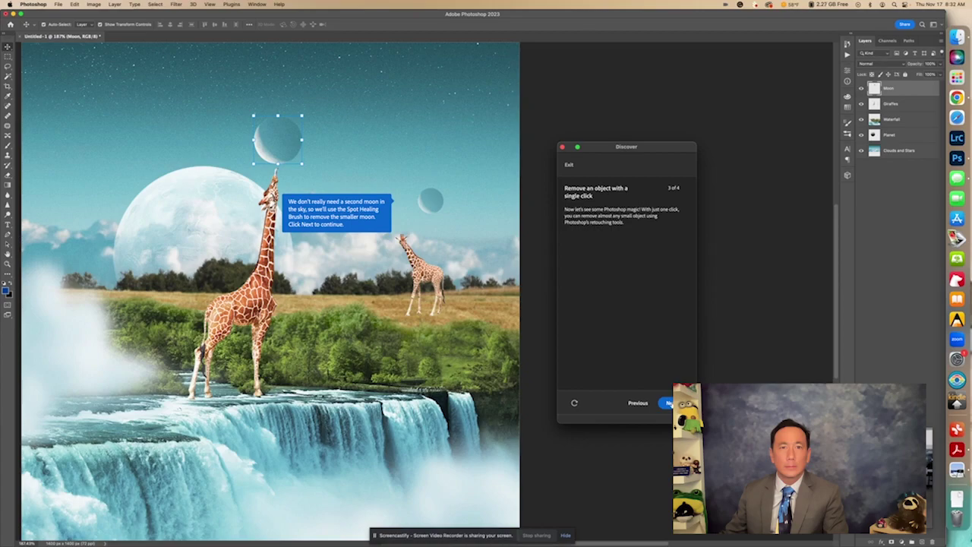
Continue the tutorial and select the Spot Healing Brush Tool with Content-Aware type.
{"action": "left_click", "coordinate": [668, 403]}
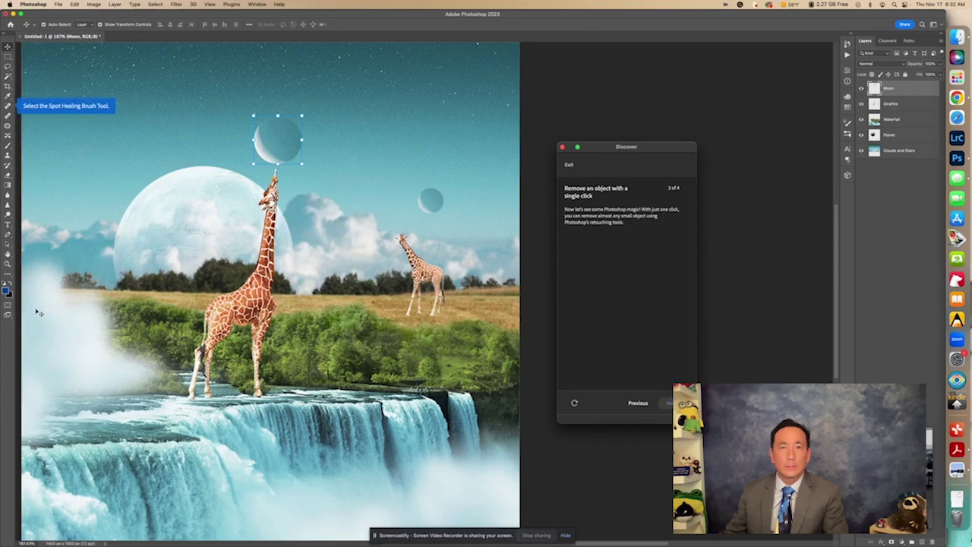
{"action": "left_click", "coordinate": [8, 106]}
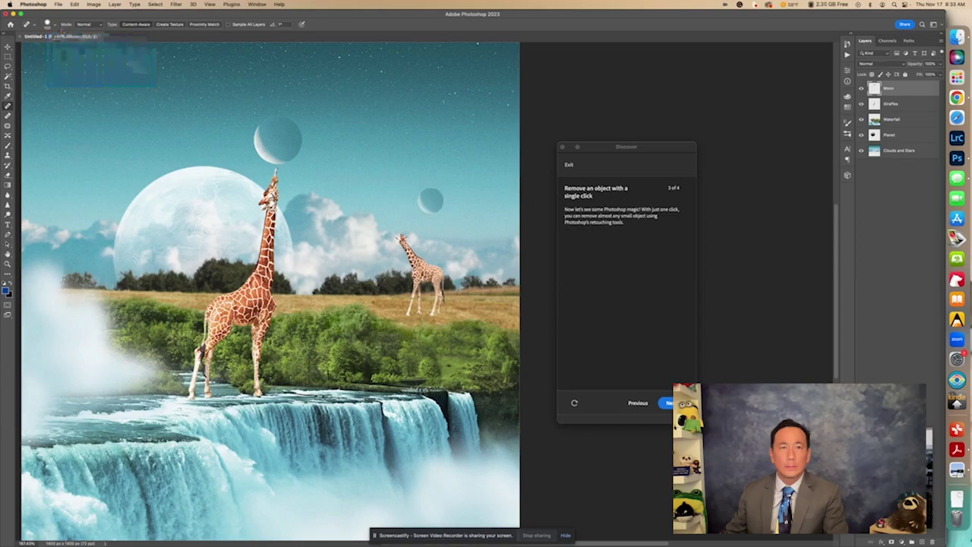
Set the Spot Healing Brush size to 100 px in the options bar brush picker.
{"action": "left_click", "coordinate": [55, 26]}
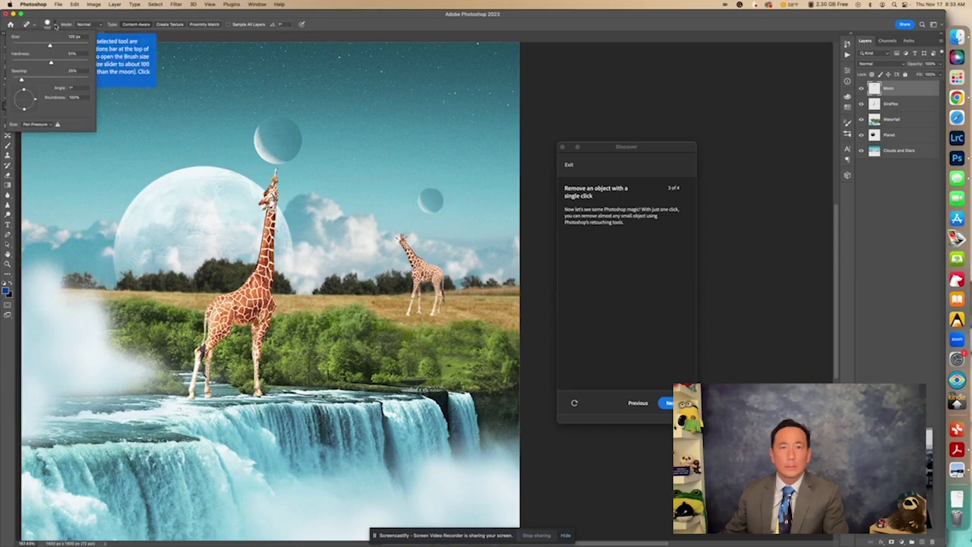
{"action": "left_click_drag", "start_coordinate": [50, 45], "coordinate": [63, 46]}
{"action": "left_click_drag", "start_coordinate": [50, 47], "coordinate": [48, 46]}
{"action": "type", "text": "10"}
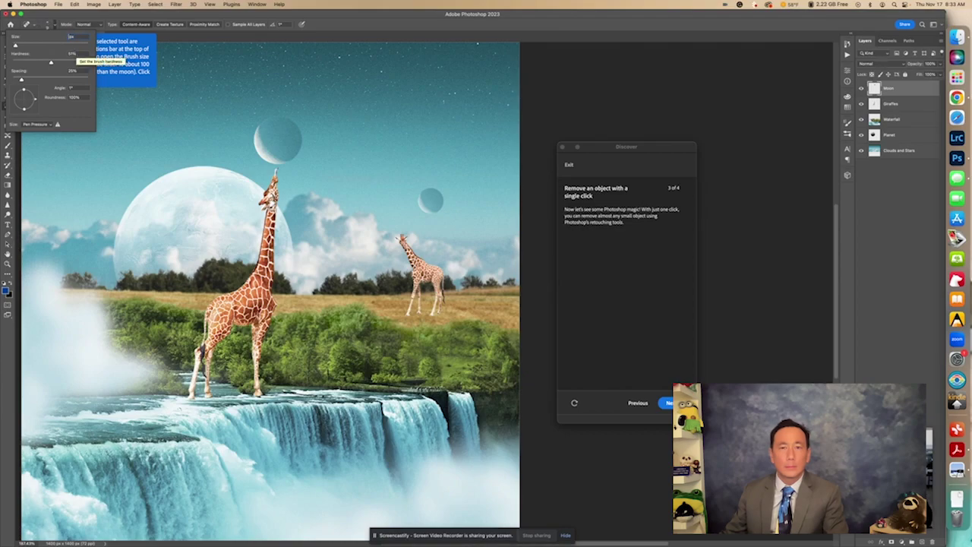
{"action": "type", "text": "0"}
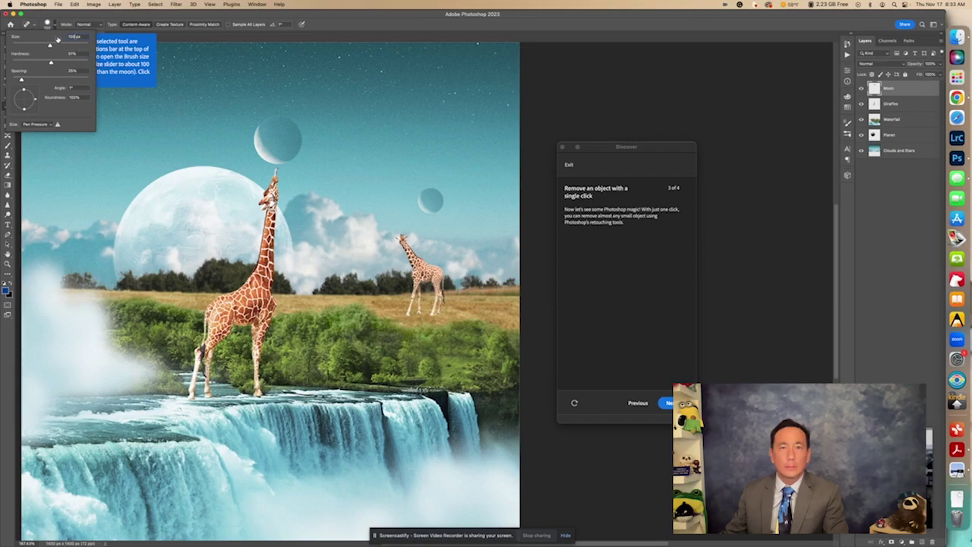
{"action": "left_click", "coordinate": [98, 15]}
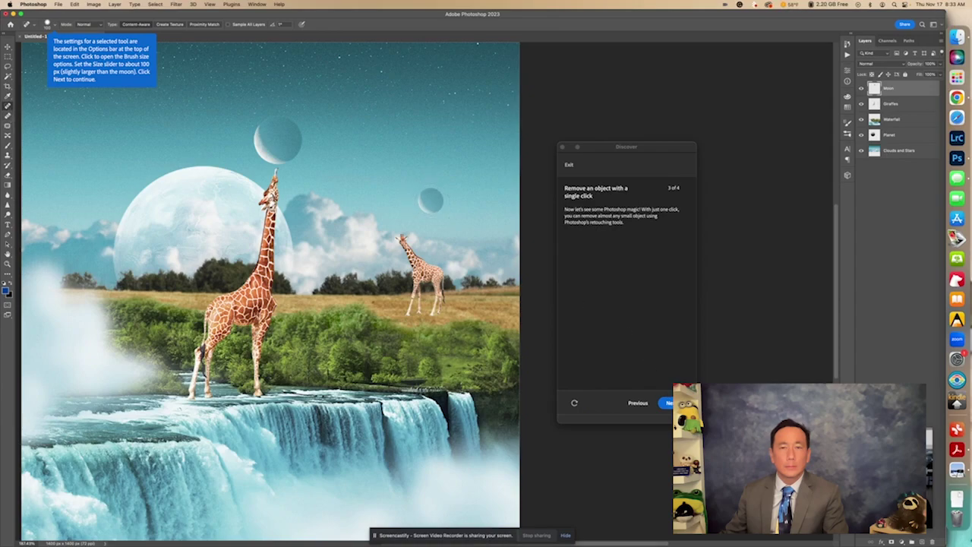
Advance the tutorial and select the Clouds and Stars layer, which holds the small moon.
{"action": "left_click", "coordinate": [668, 402]}
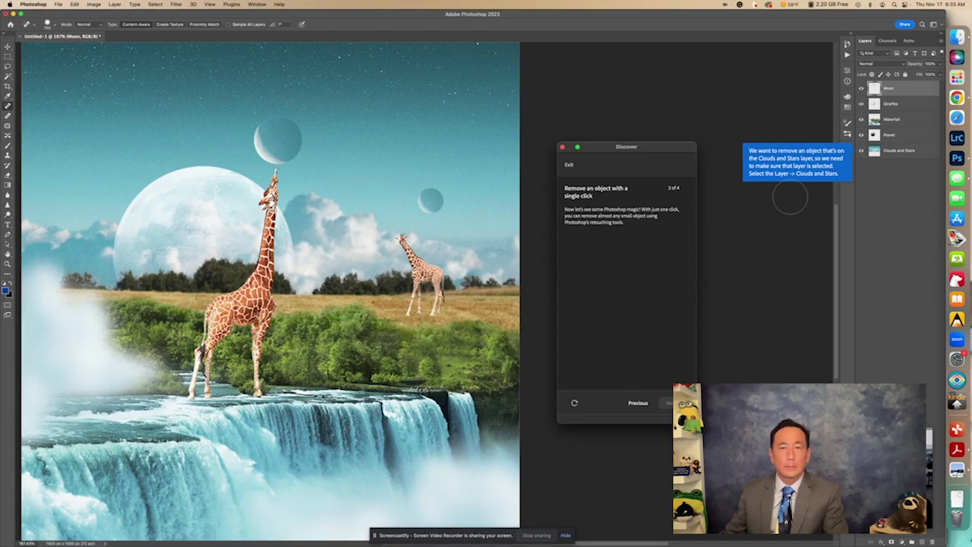
{"action": "left_click", "coordinate": [902, 152]}
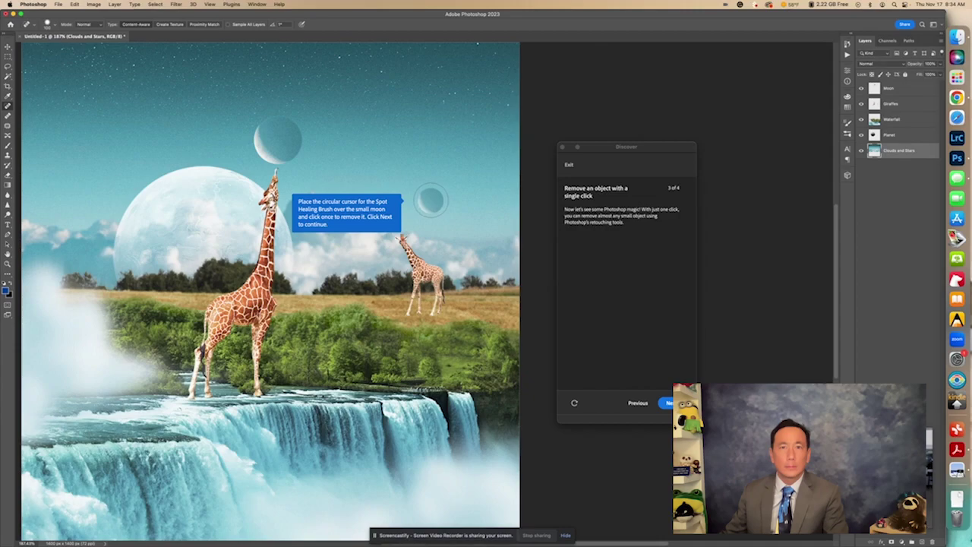
Heal out the small moon beside the distant giraffe, then fit the whole image in the window.
{"action": "left_click", "coordinate": [431, 199]}
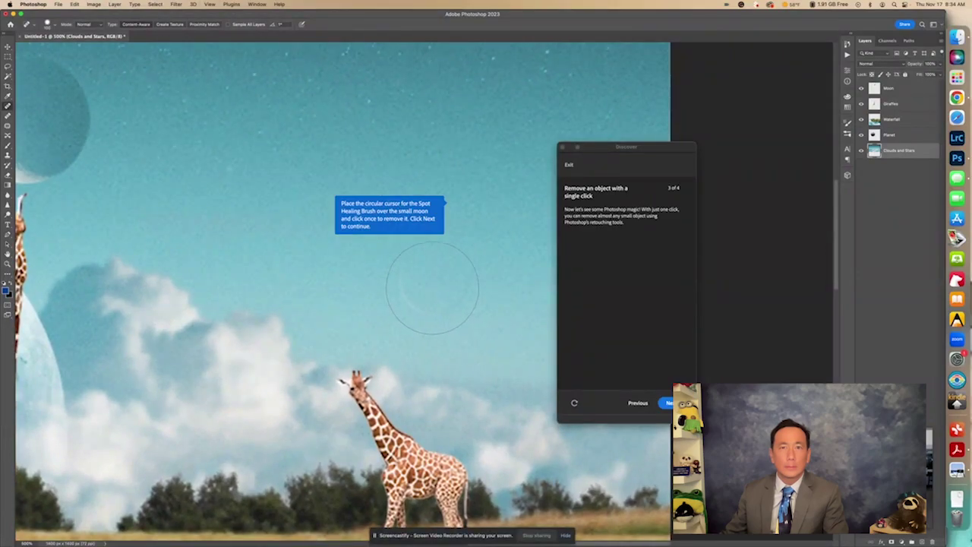
{"action": "left_click", "coordinate": [432, 288]}
{"action": "key", "text": "super+minus"}
{"action": "key", "text": "super+minus"}
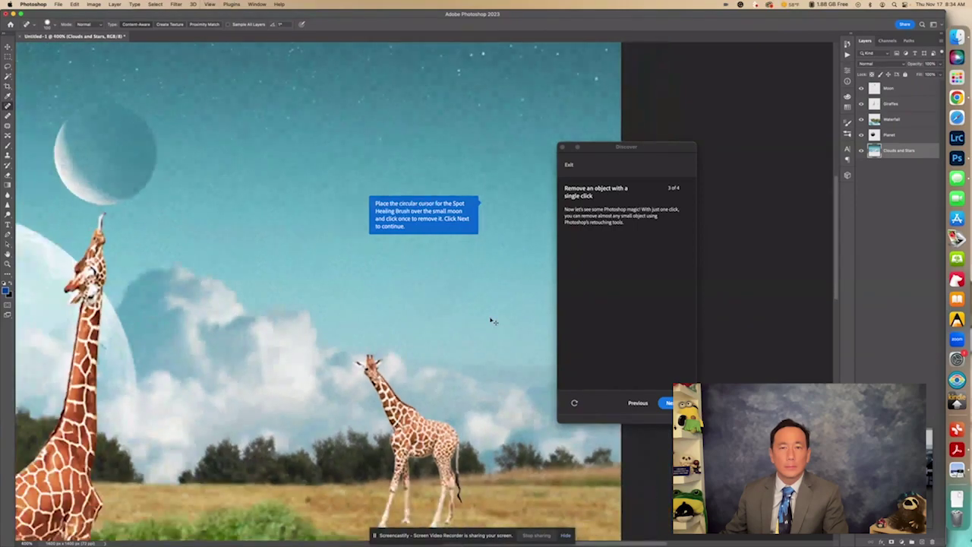
{"action": "key", "text": "super+0"}
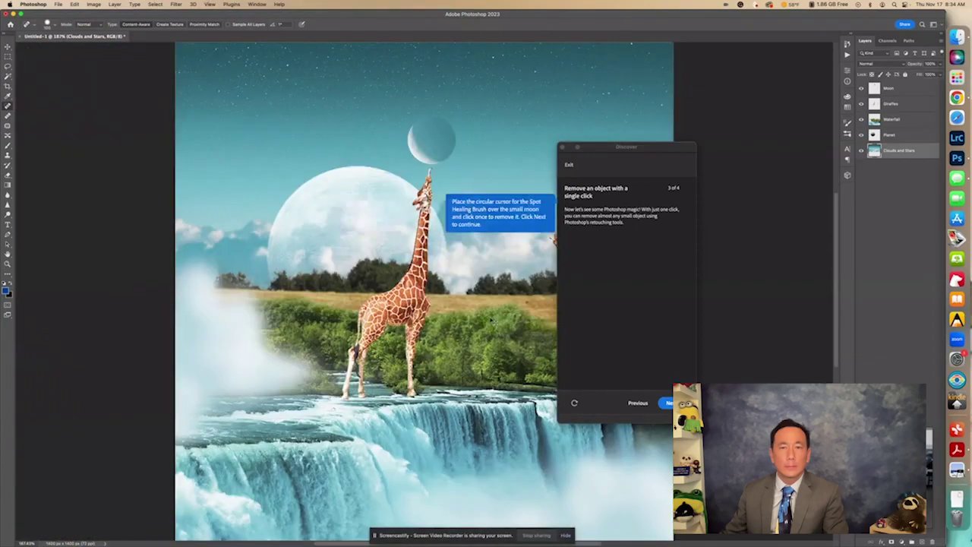
{"action": "scroll", "coordinate": [342, 289], "scroll_direction": "right", "scroll_amount": 10}
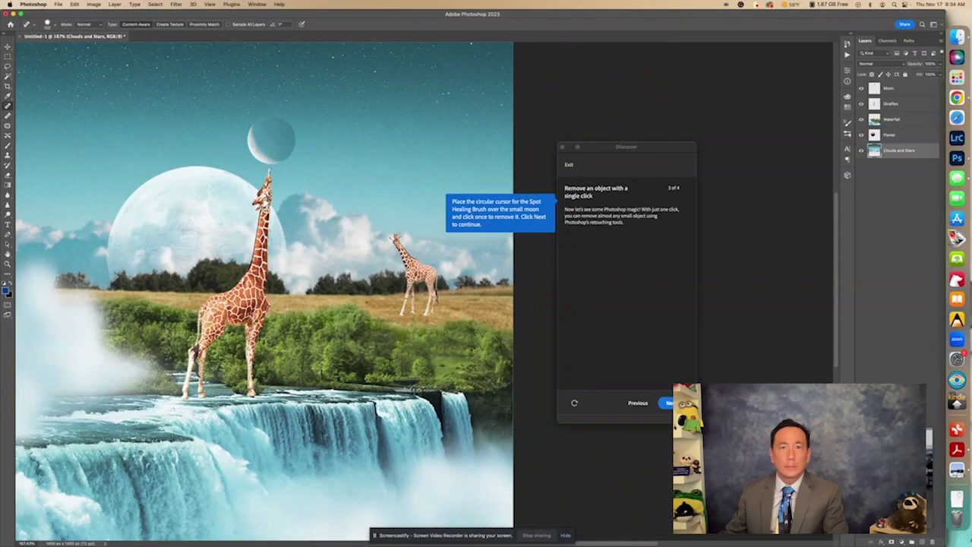
{"action": "scroll", "coordinate": [547, 311], "scroll_direction": "left", "scroll_amount": 3}
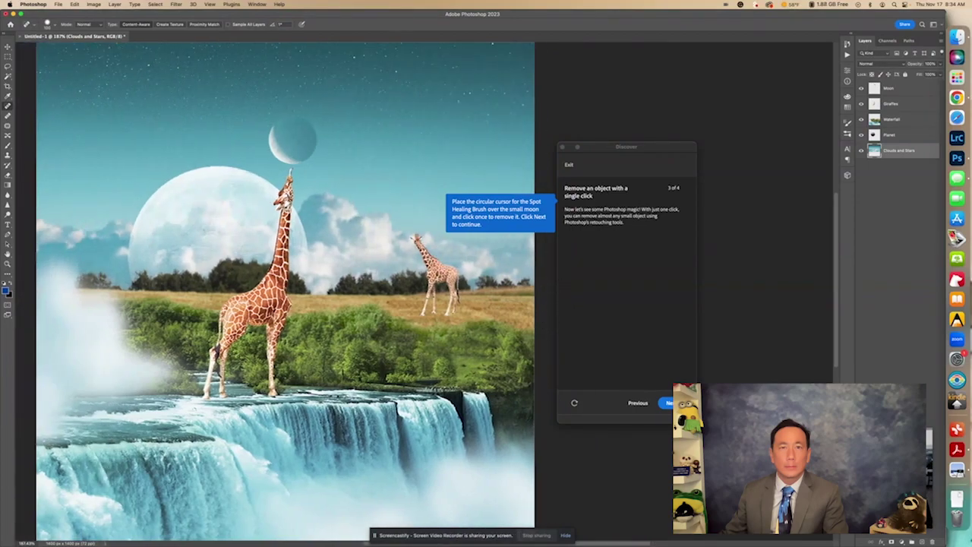
{"action": "left_click", "coordinate": [668, 403]}
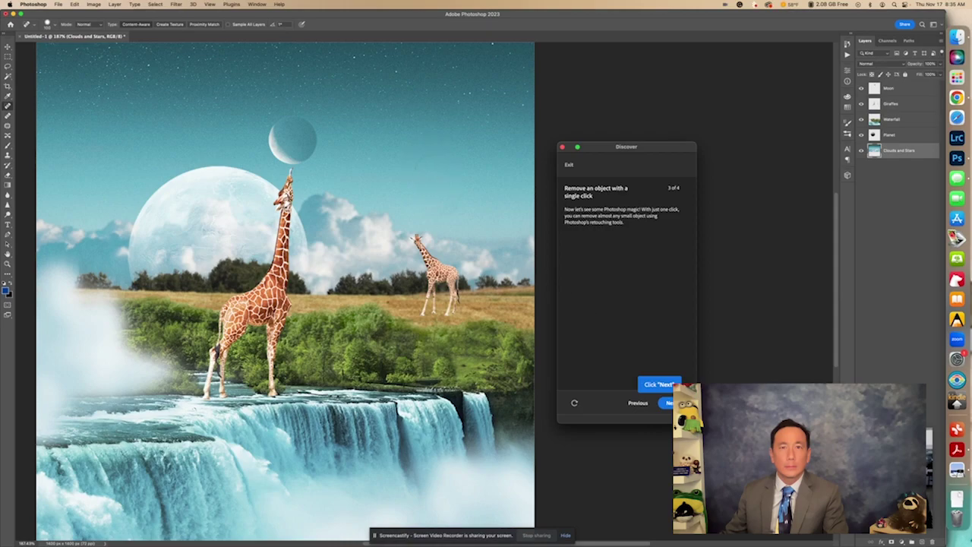
Advance the tutorial to the adjustments step and add a Brightness/Contrast adjustment layer.
{"action": "left_click", "coordinate": [668, 404]}
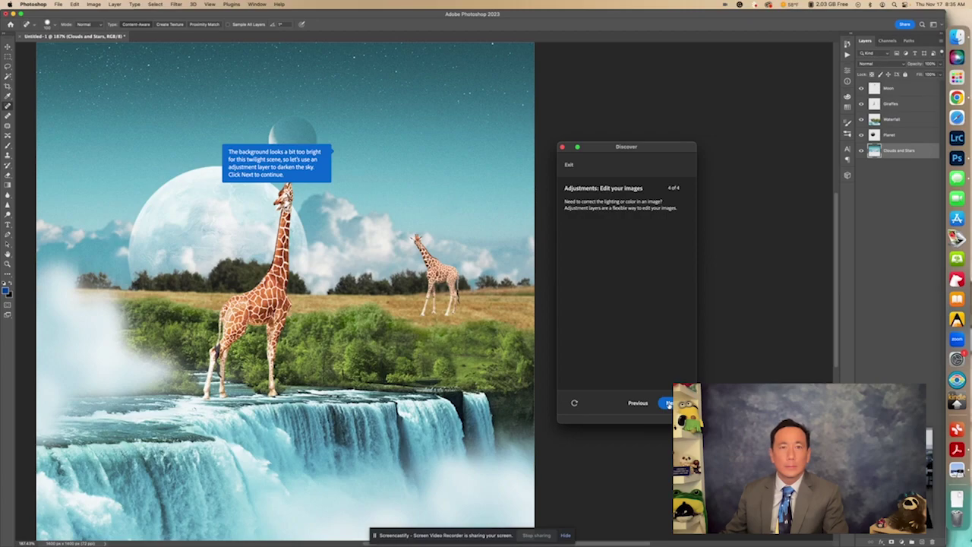
{"action": "left_click", "coordinate": [668, 404]}
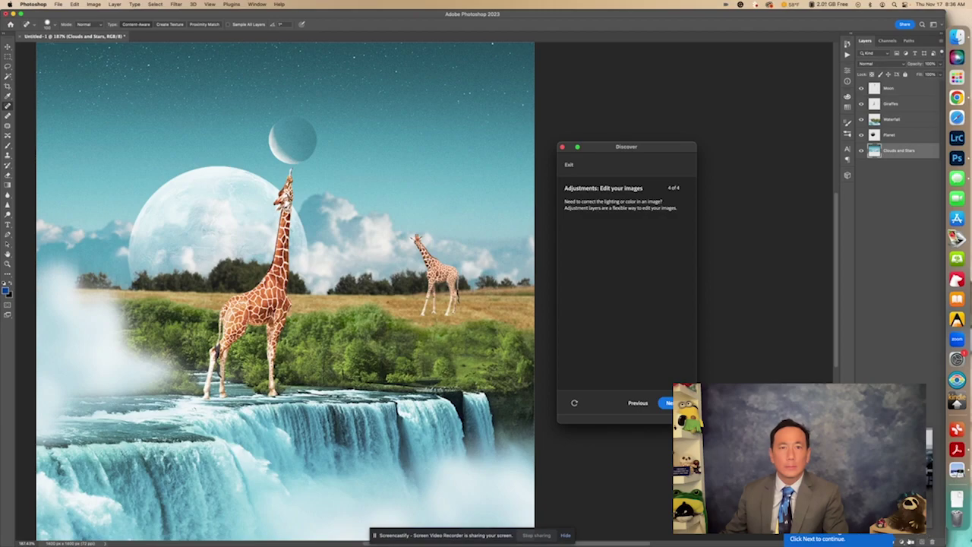
{"action": "left_click", "coordinate": [902, 541]}
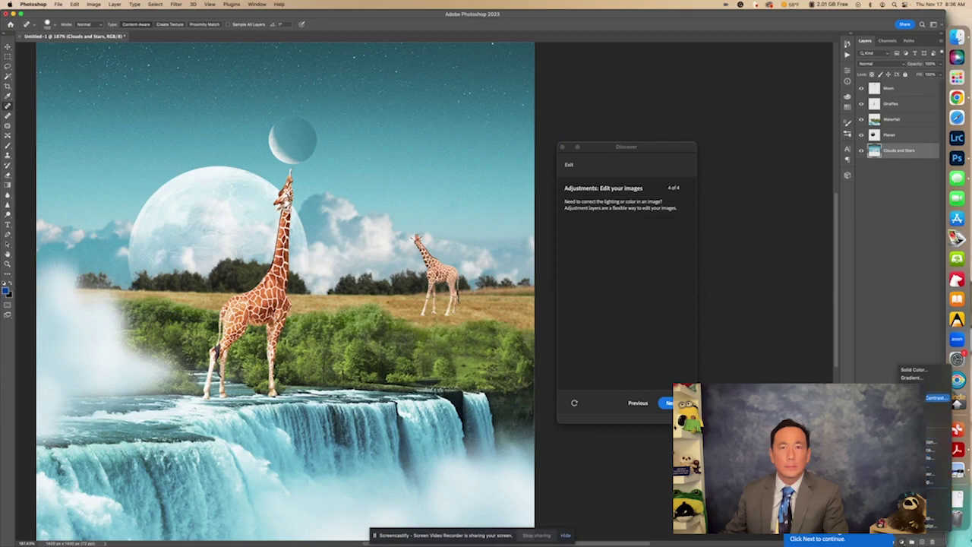
{"action": "left_click", "coordinate": [936, 397]}
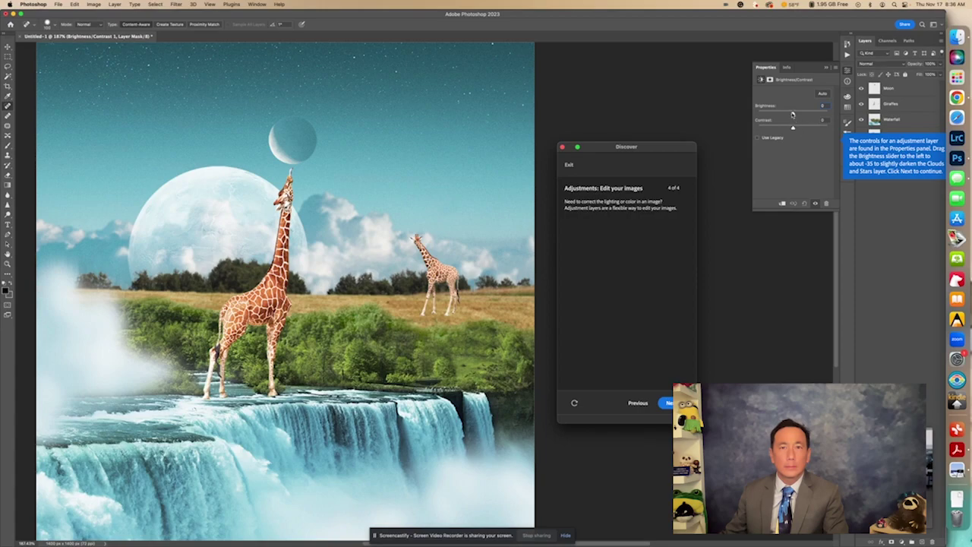
Lower Brightness to about -35, toggle the adjustment off and on to compare, then finish the tutorial.
{"action": "left_click_drag", "start_coordinate": [792, 114], "coordinate": [785, 115]}
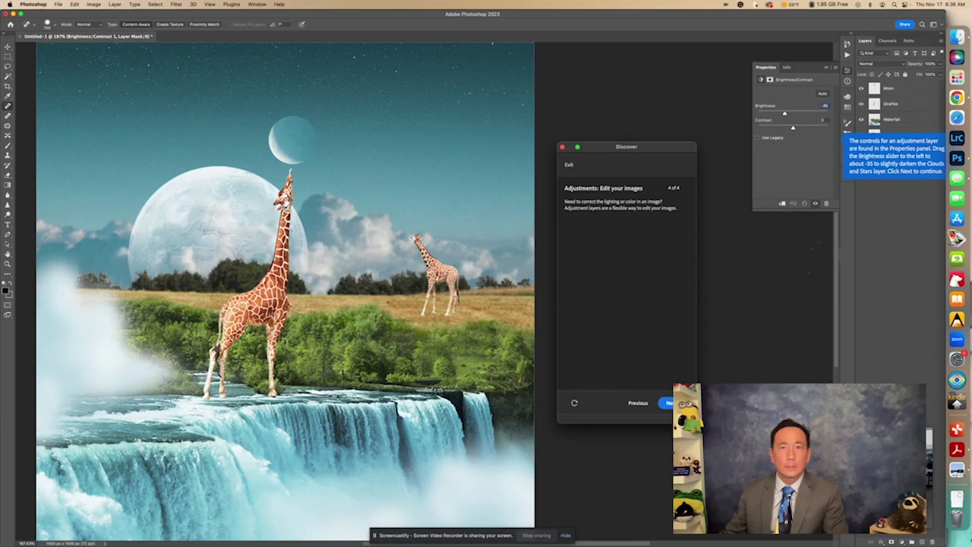
{"action": "left_click", "coordinate": [668, 403]}
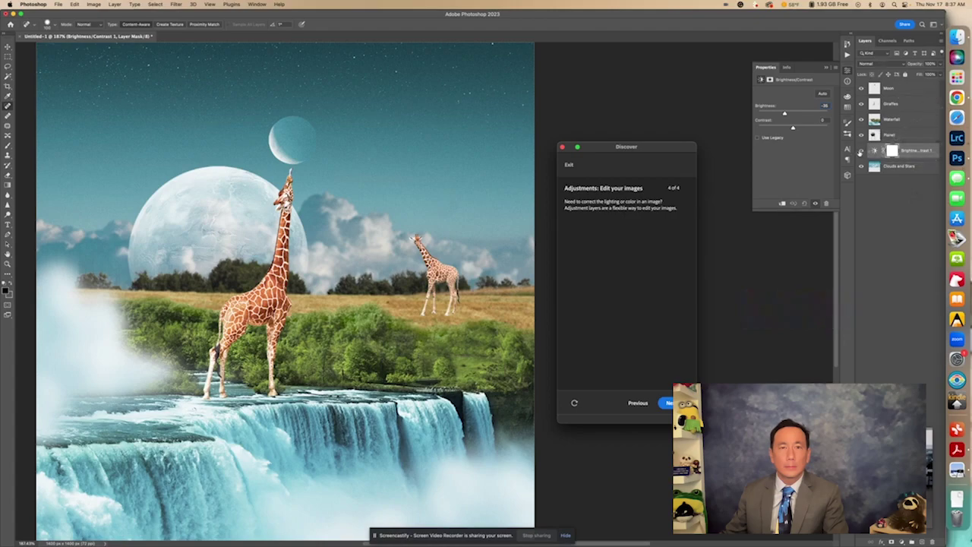
{"action": "left_click", "coordinate": [862, 151]}
{"action": "left_click", "coordinate": [861, 151]}
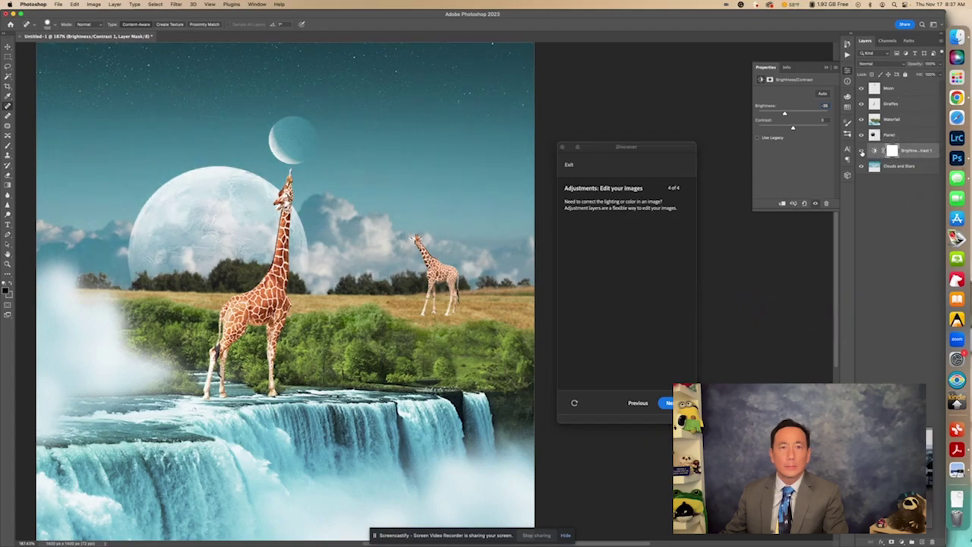
{"action": "left_click", "coordinate": [861, 151]}
{"action": "left_click", "coordinate": [861, 151]}
{"action": "left_click", "coordinate": [862, 151]}
{"action": "left_click", "coordinate": [862, 151]}
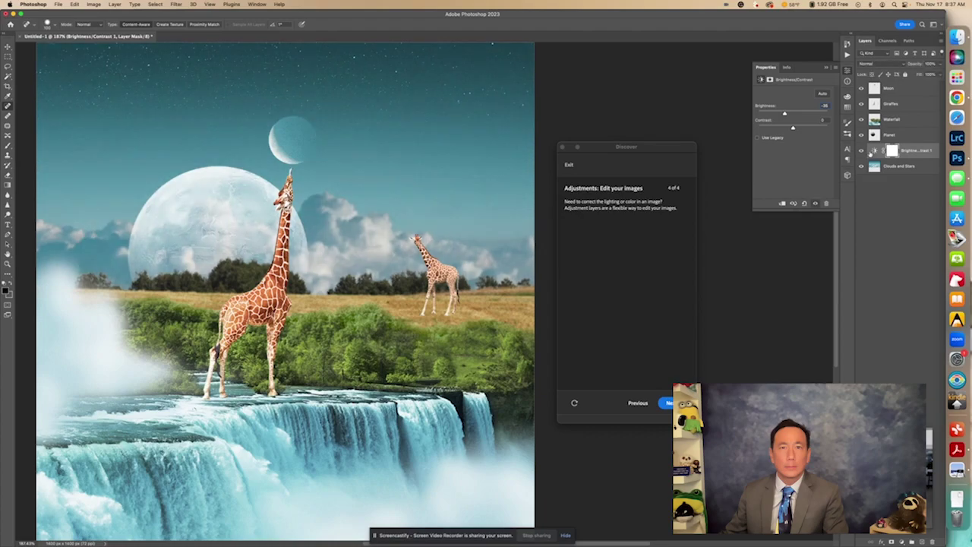
{"action": "left_click", "coordinate": [667, 404]}
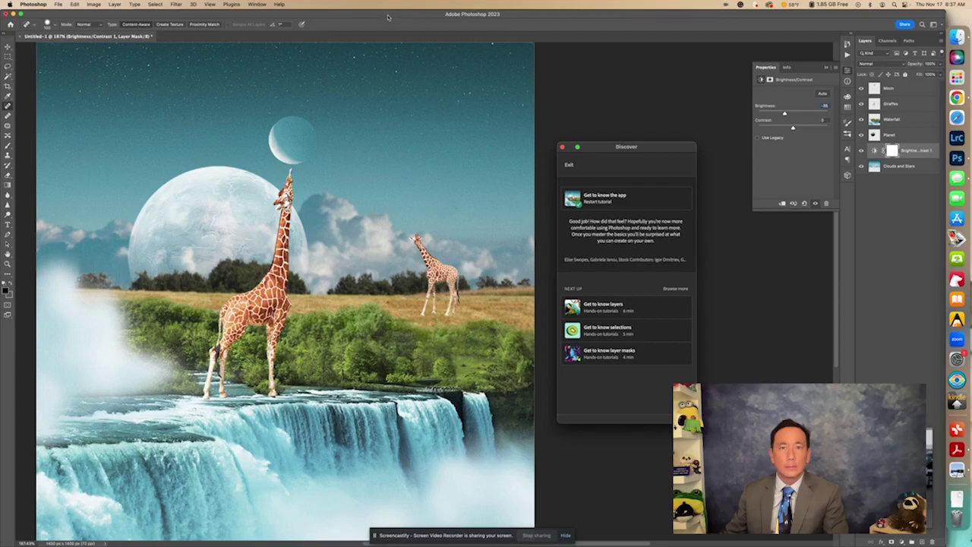
Bring up the File menu with Save a Copy highlighted.
{"action": "left_click", "coordinate": [58, 4]}
{"action": "mouse_move", "coordinate": [74, 43]}
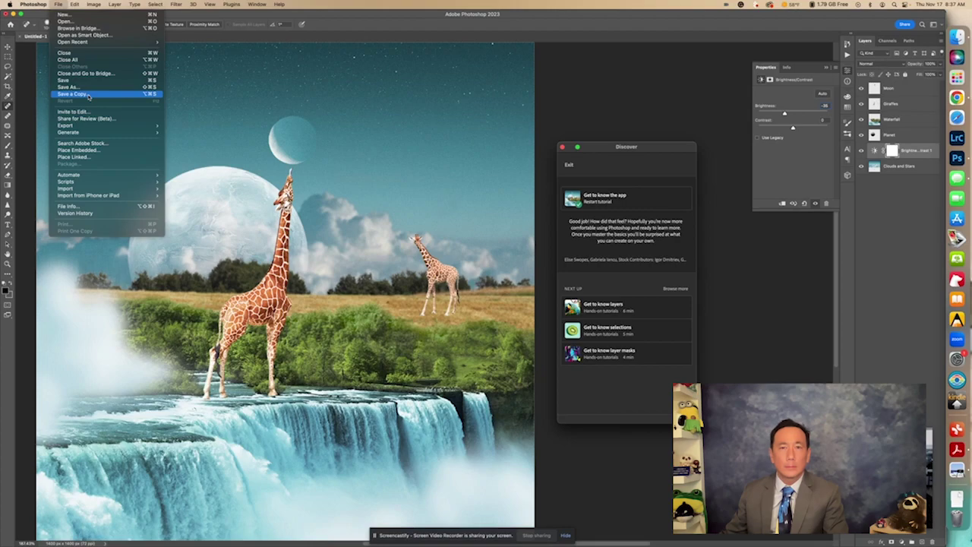
Choose Save a Copy and enter the name 'Git to know lhe app - ' plus the author's name.
{"action": "left_click", "coordinate": [88, 96]}
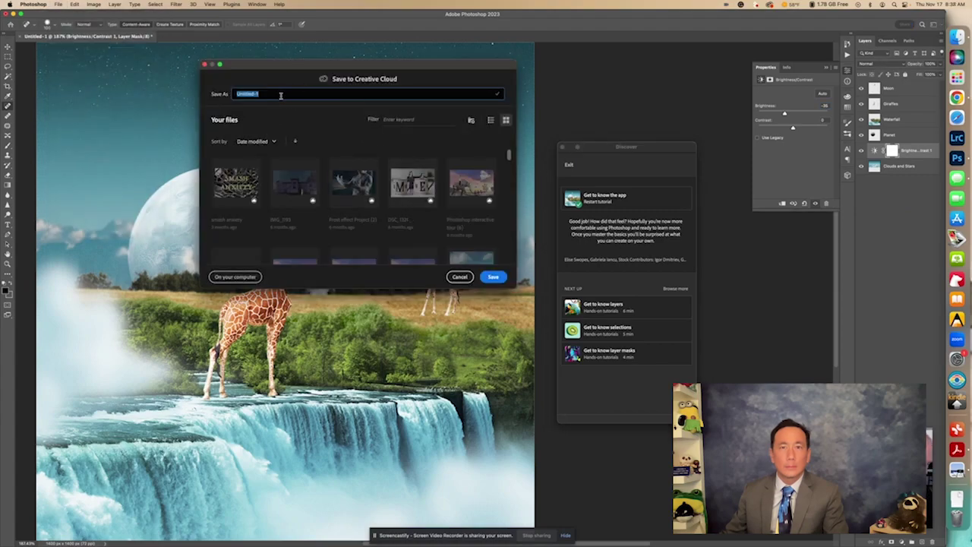
{"action": "type", "text": "Git to know l"}
{"action": "type", "text": "he app - Matt George"}
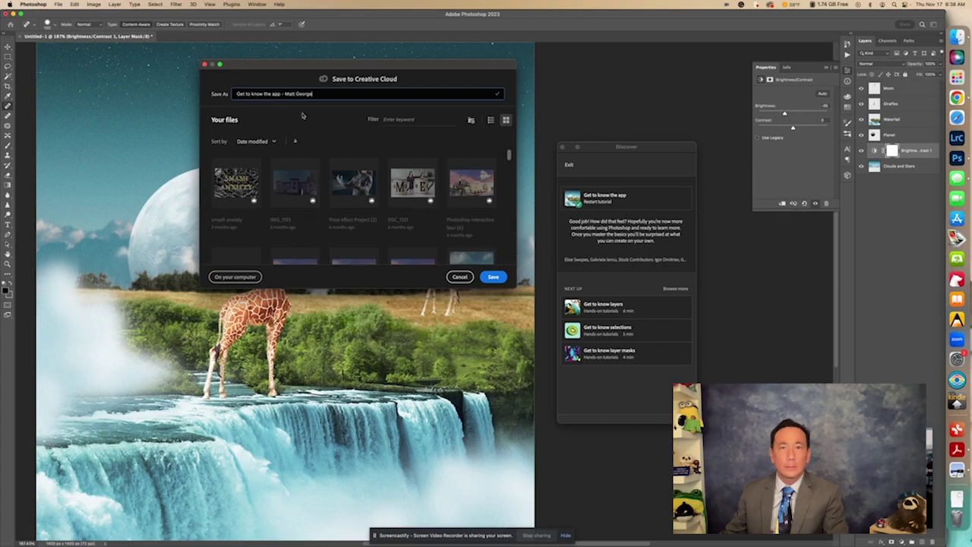
Save a High-quality (8), Baseline JPEG copy to the computer's Downloads folder.
{"action": "left_click", "coordinate": [242, 277]}
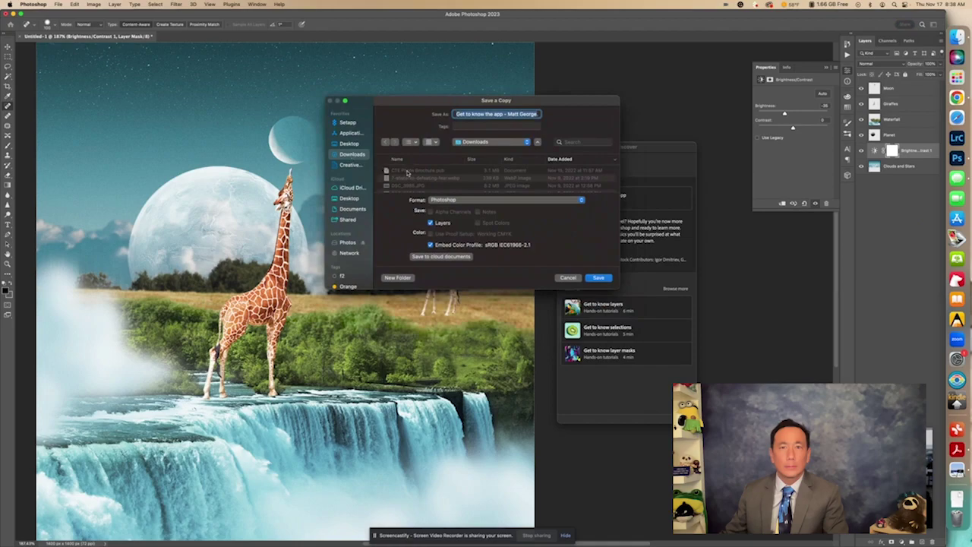
{"action": "left_click", "coordinate": [459, 201]}
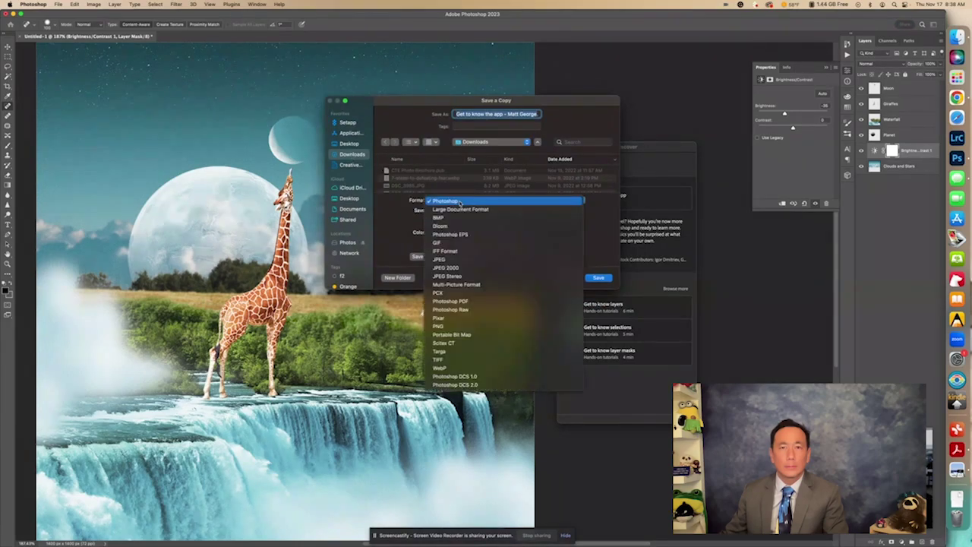
{"action": "left_click", "coordinate": [464, 261]}
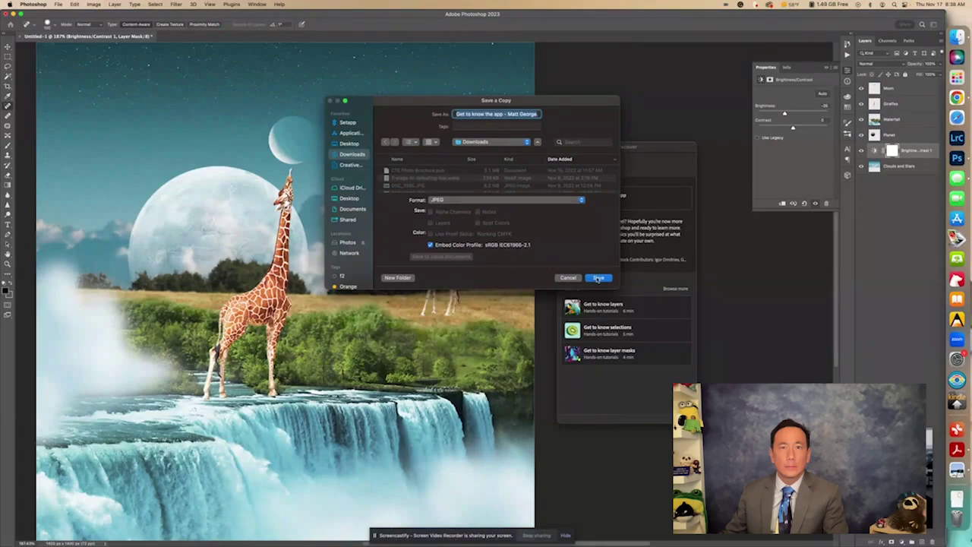
{"action": "left_click", "coordinate": [596, 278]}
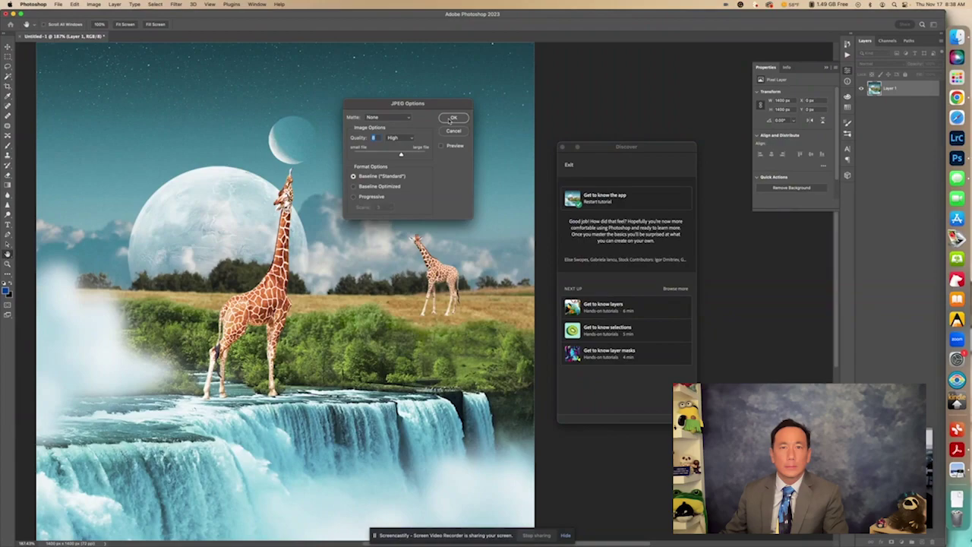
{"action": "left_click", "coordinate": [451, 120]}
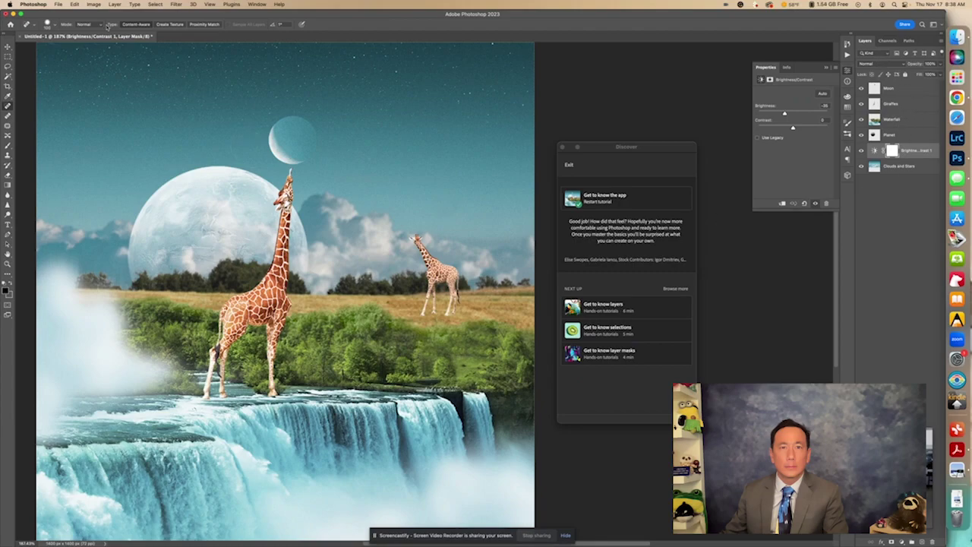
Save a layered copy as 'Get to know the app.psd' on the computer with Maximize Compatibility.
{"action": "left_click", "coordinate": [57, 4]}
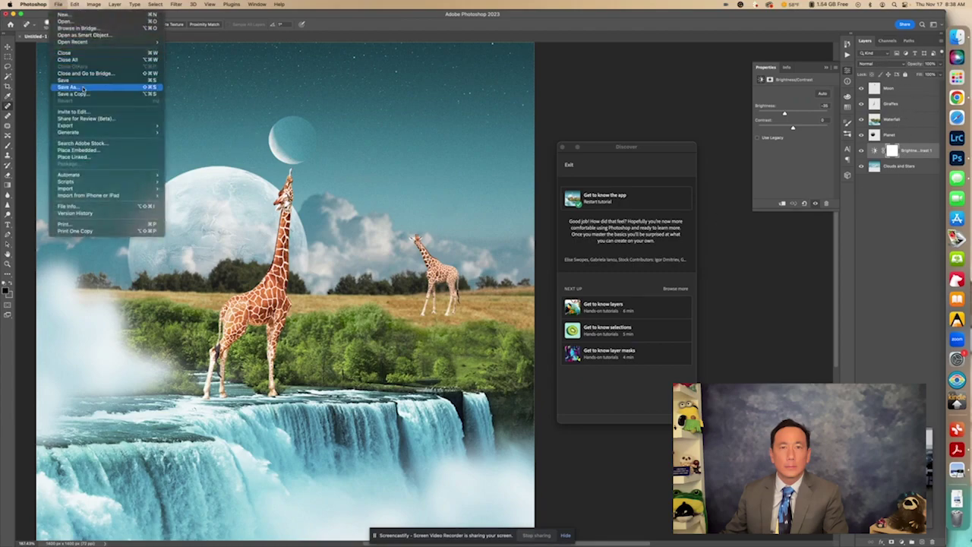
{"action": "left_click", "coordinate": [85, 94]}
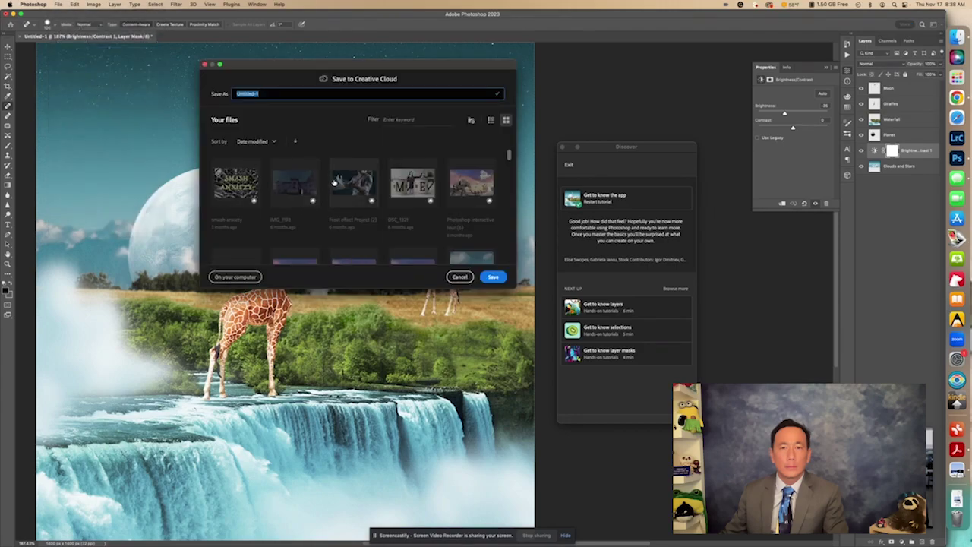
{"action": "type", "text": "Get to know"}
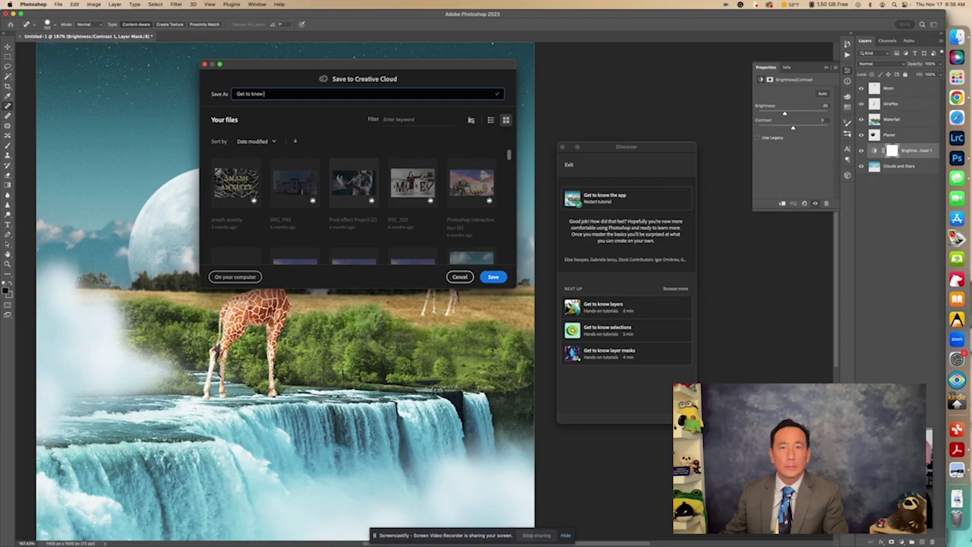
{"action": "type", "text": " the app"}
{"action": "left_click", "coordinate": [251, 281]}
{"action": "left_click", "coordinate": [504, 300]}
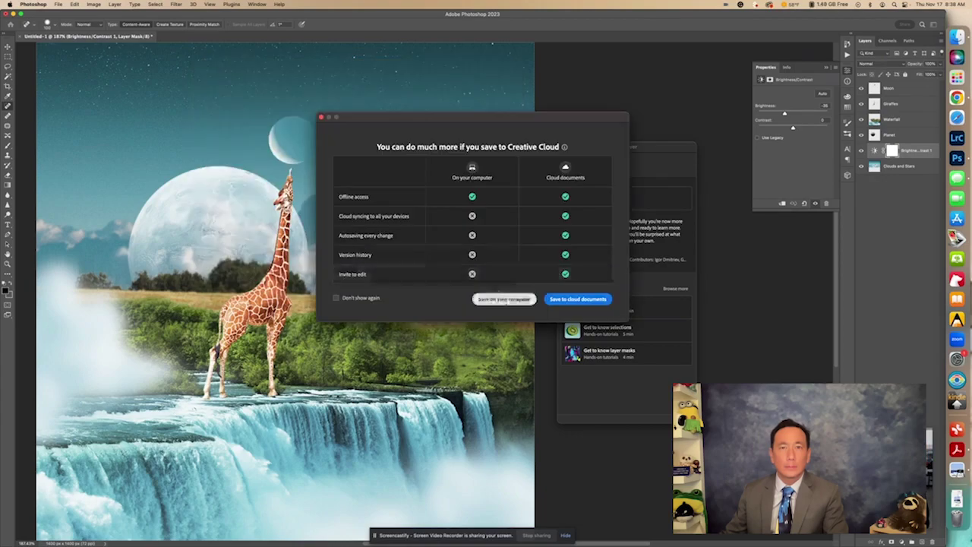
{"action": "left_click", "coordinate": [515, 299]}
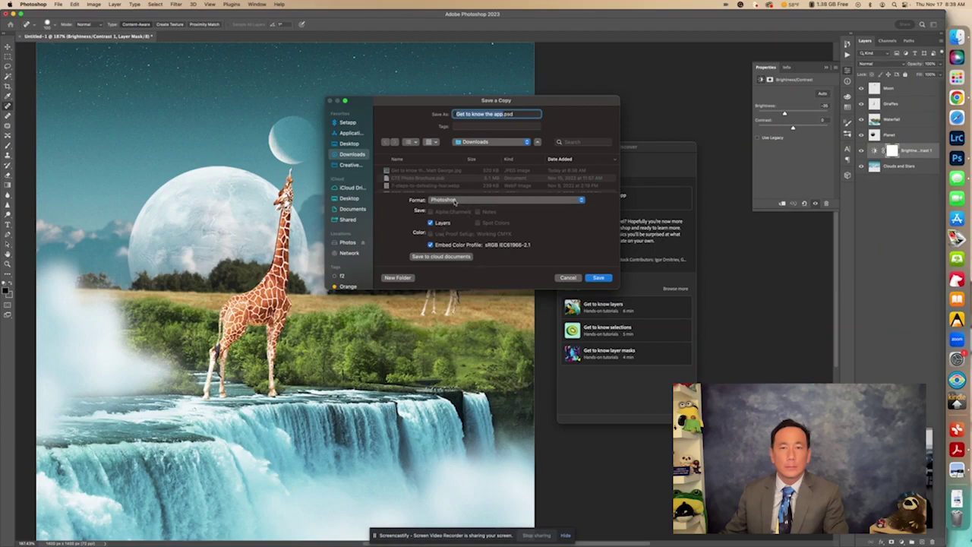
{"action": "left_click", "coordinate": [599, 278]}
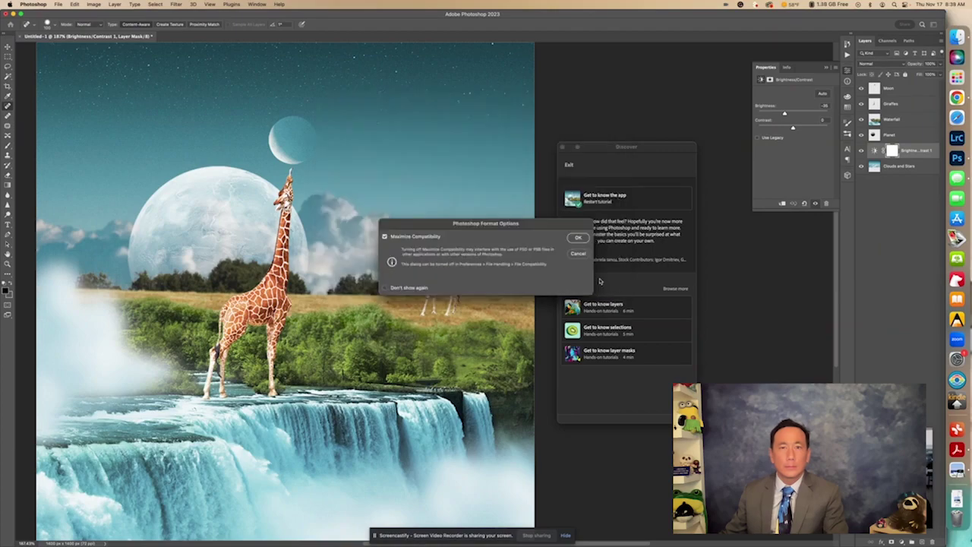
{"action": "left_click", "coordinate": [582, 242]}
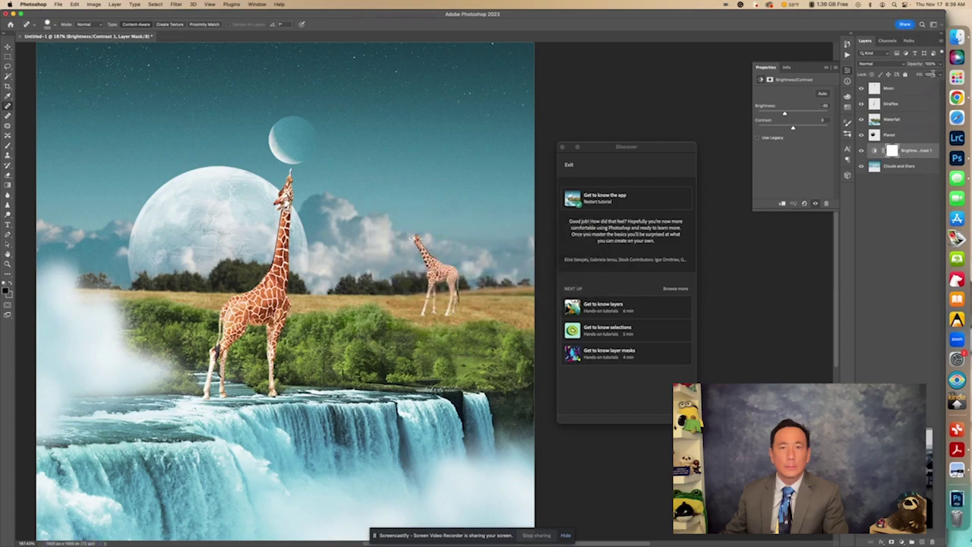
View the saved JPEG from Finder's Downloads folder in Preview, then close it.
{"action": "left_click", "coordinate": [957, 36]}
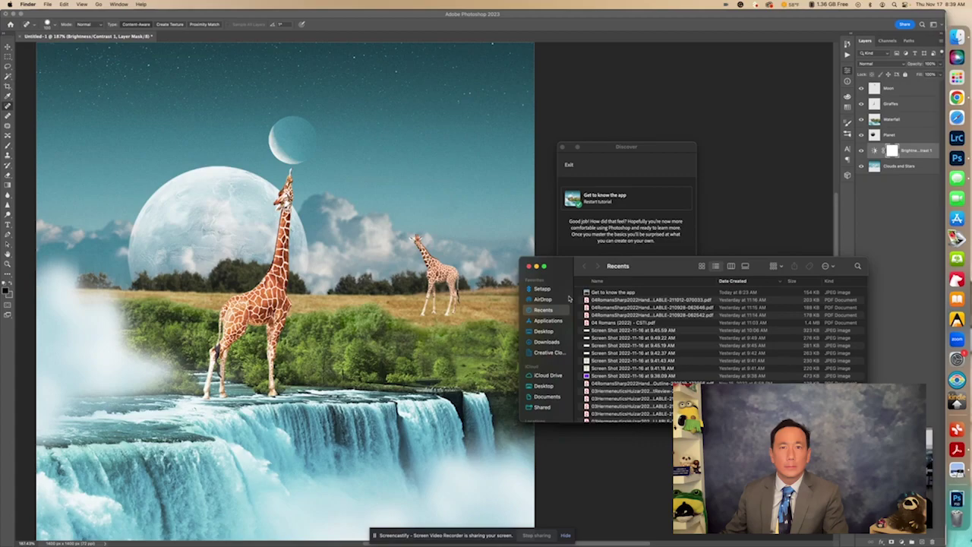
{"action": "left_click", "coordinate": [548, 342]}
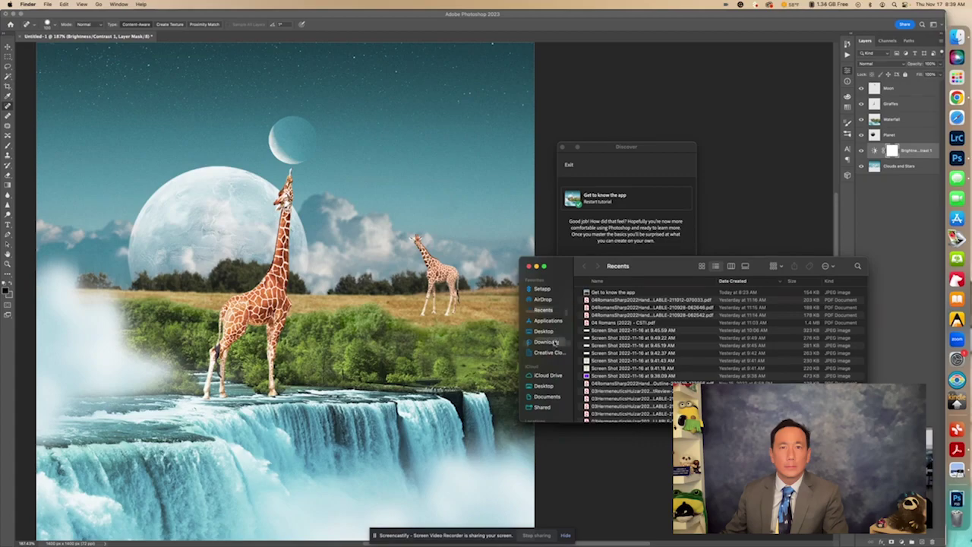
{"action": "double_click", "coordinate": [621, 301]}
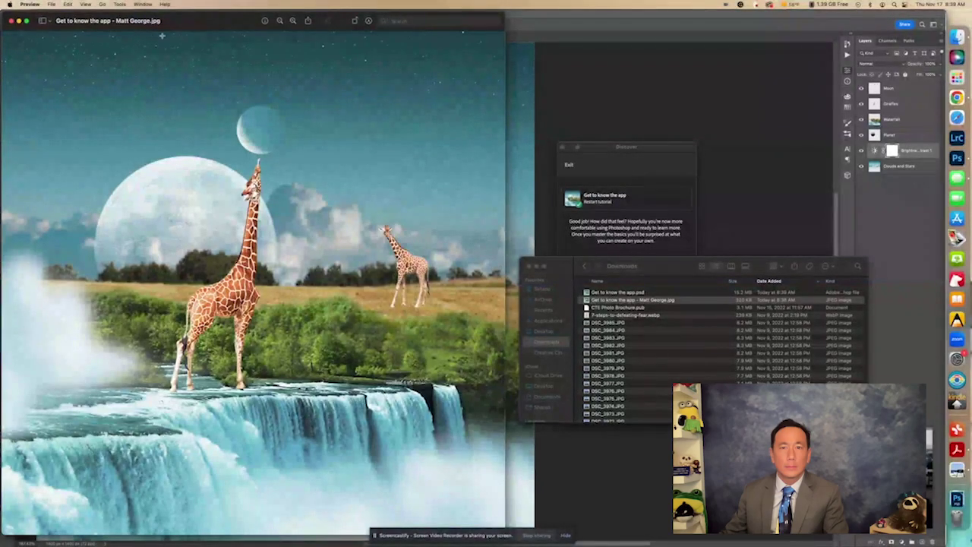
{"action": "left_click_drag", "start_coordinate": [192, 25], "coordinate": [277, 35]}
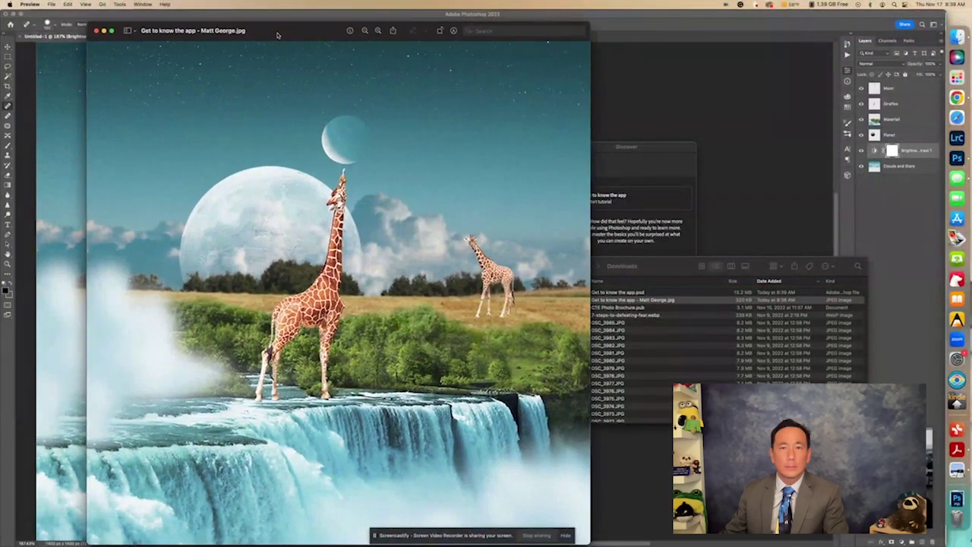
{"action": "left_click", "coordinate": [97, 30]}
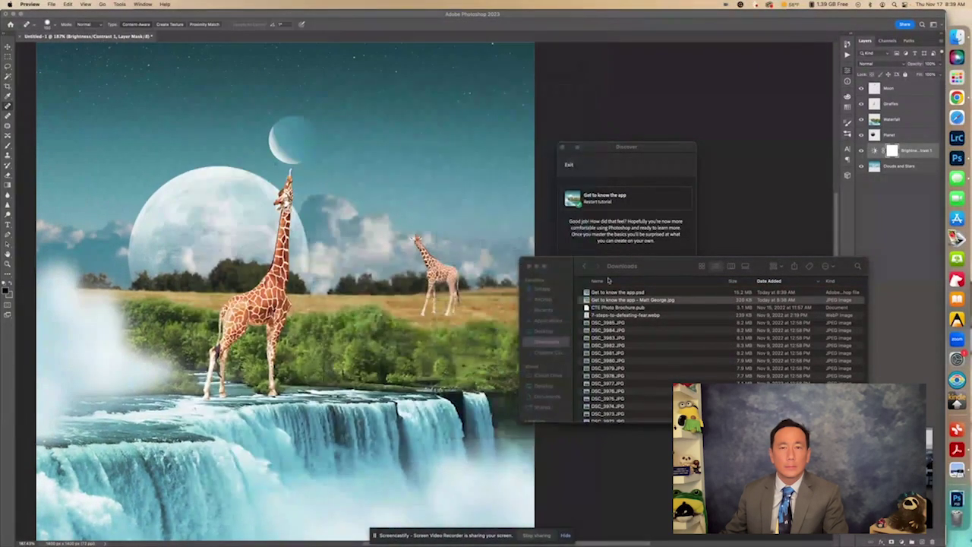
Open the saved JPEG in Adobe Photoshop 2023 via Open With.
{"action": "right_click", "coordinate": [635, 301]}
{"action": "mouse_move", "coordinate": [656, 314]}
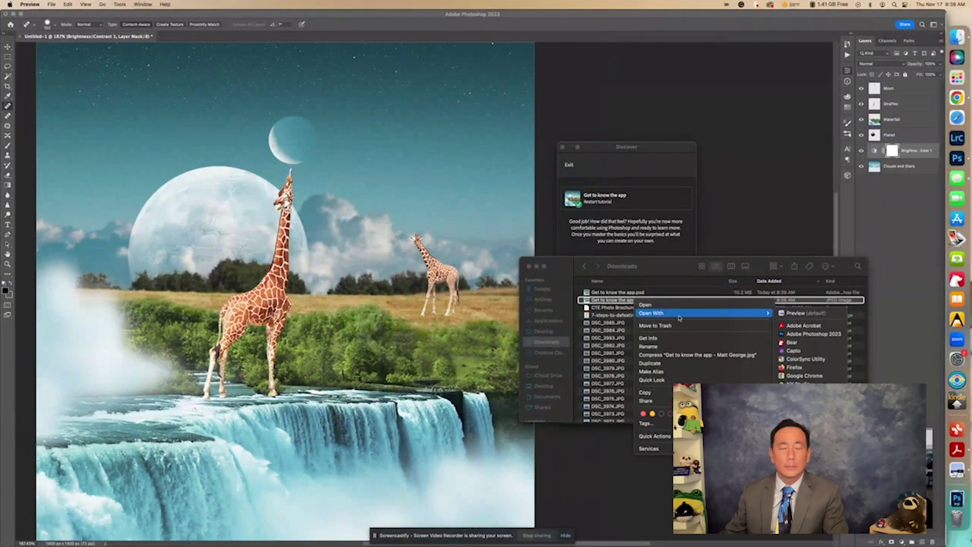
{"action": "left_click", "coordinate": [811, 334]}
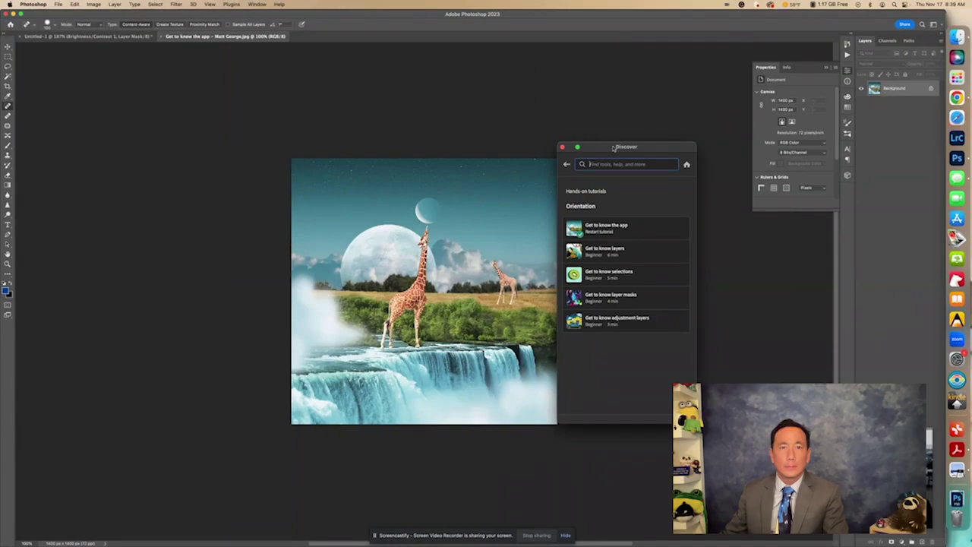
Return to the Untitled-1 composite, continue the tutorial, then switch to the Canvas dashboard in Chrome.
{"action": "left_click_drag", "start_coordinate": [614, 147], "coordinate": [659, 143]}
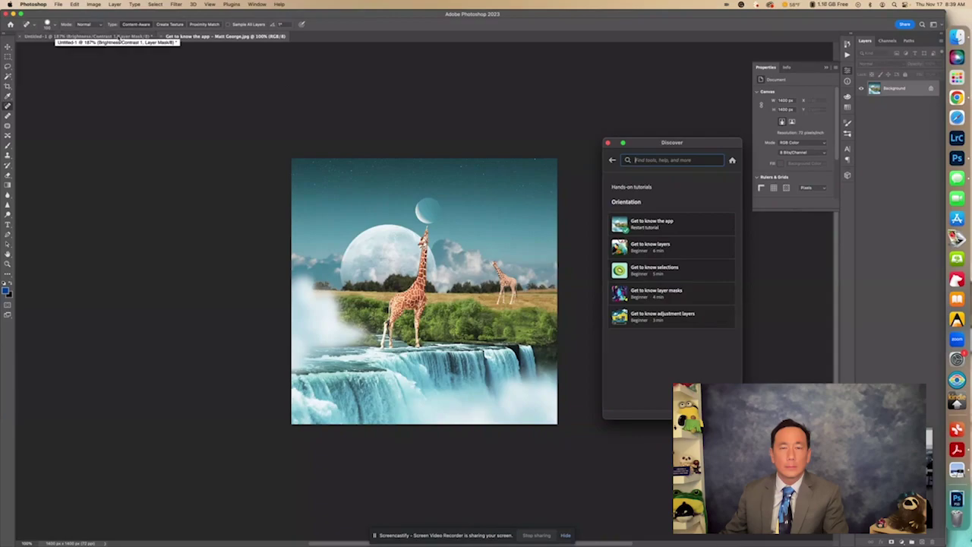
{"action": "left_click", "coordinate": [120, 36]}
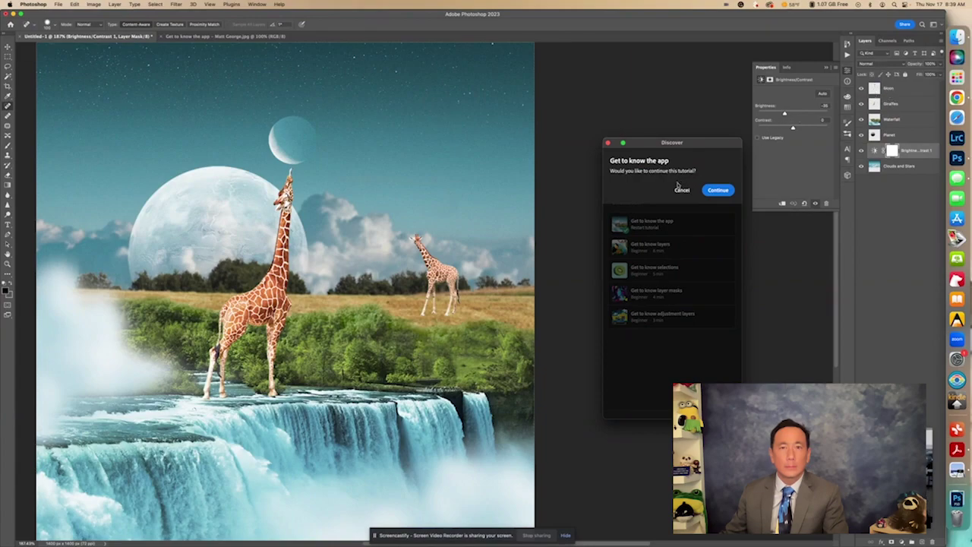
{"action": "left_click", "coordinate": [714, 192]}
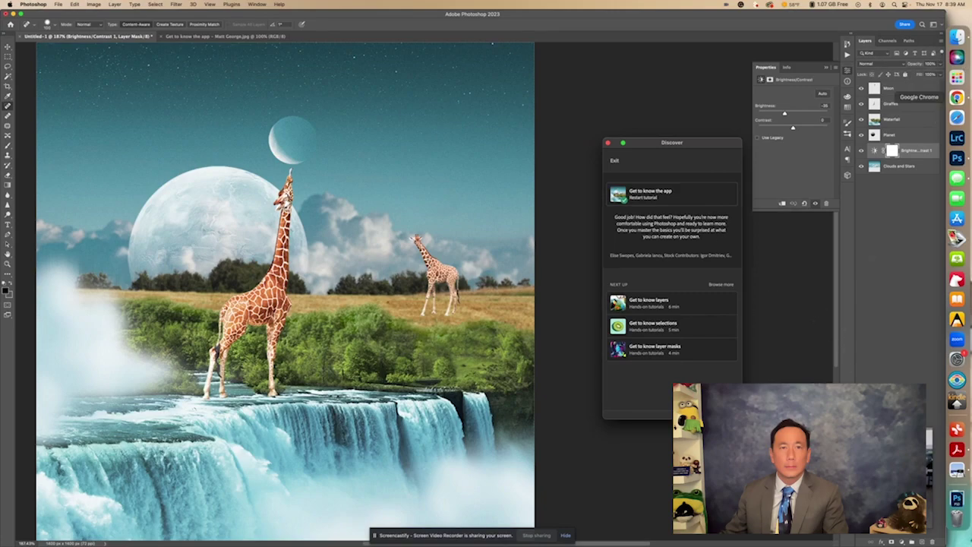
{"action": "left_click", "coordinate": [956, 97]}
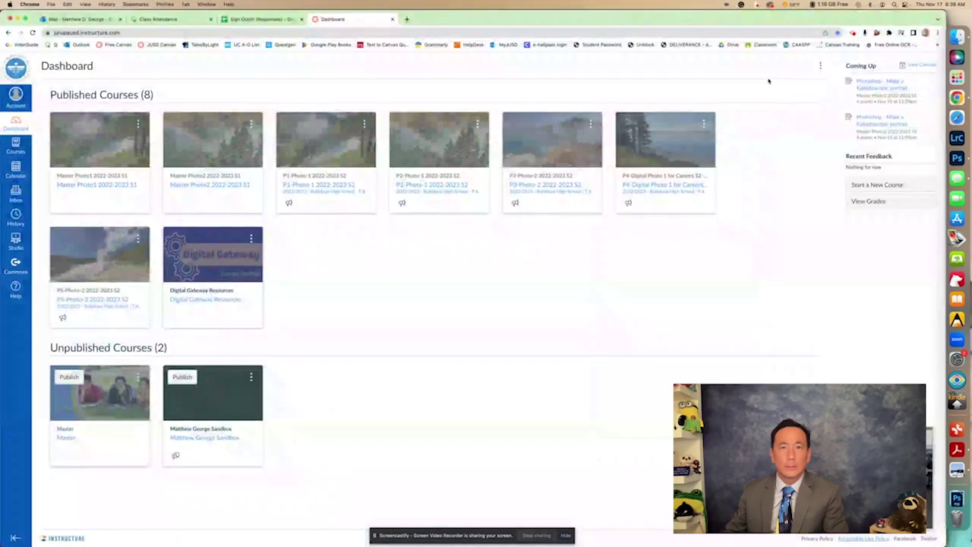
{"action": "left_click", "coordinate": [852, 32]}
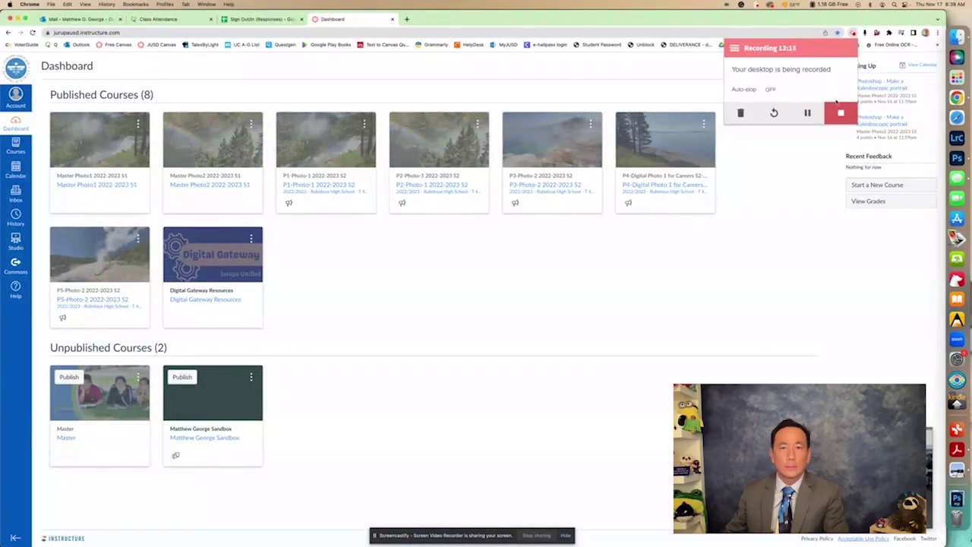